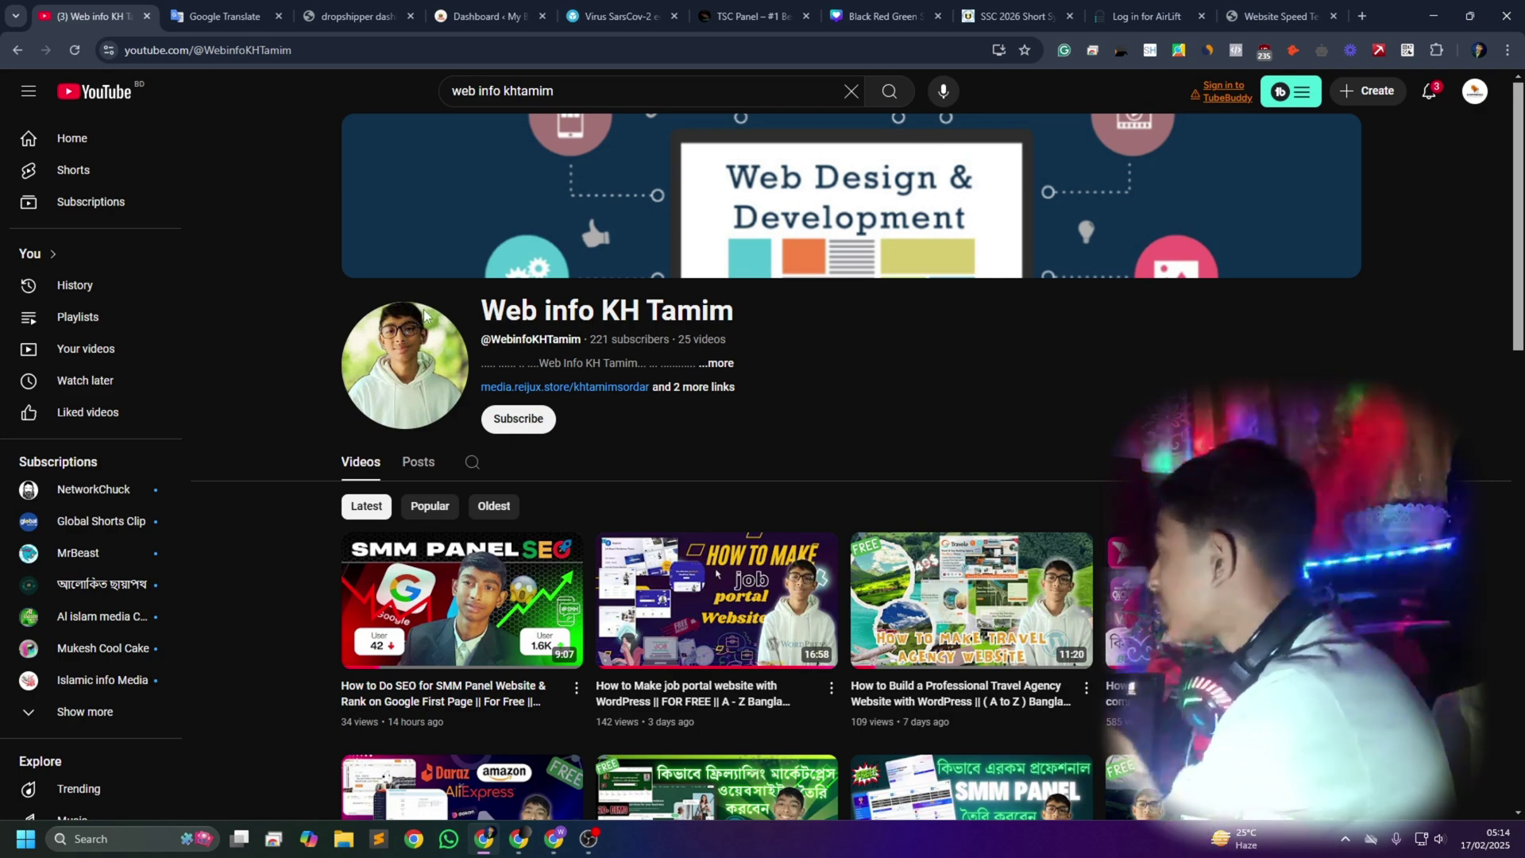
Open the live Halal shop site from the WordPress dashboard in a new tab and dismiss the discount popup.
left_click(536, 14)
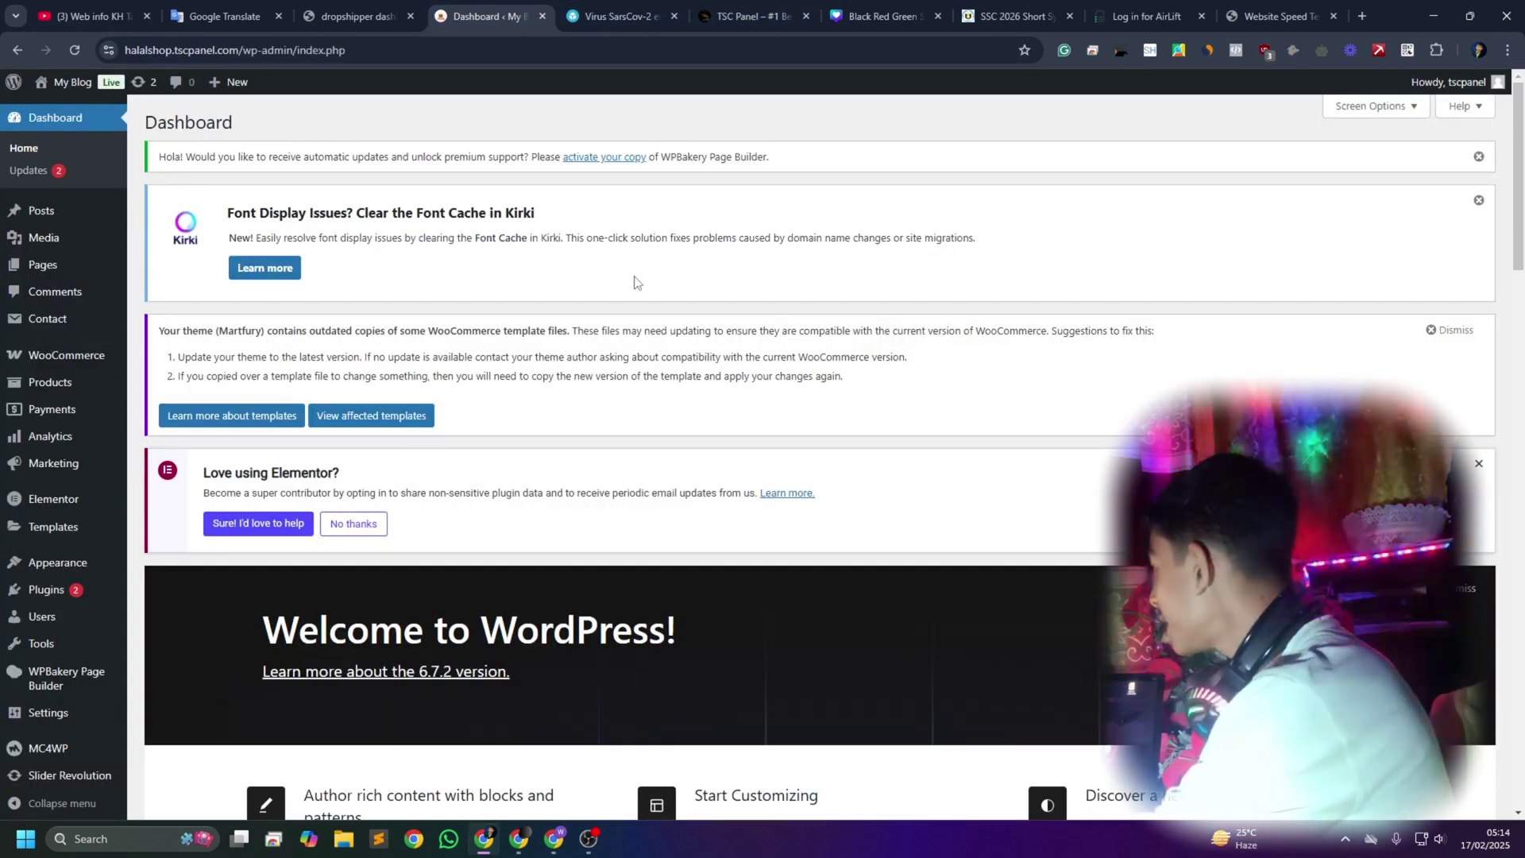
mouse_move(67, 83)
middle_click(67, 118)
left_click(589, 20)
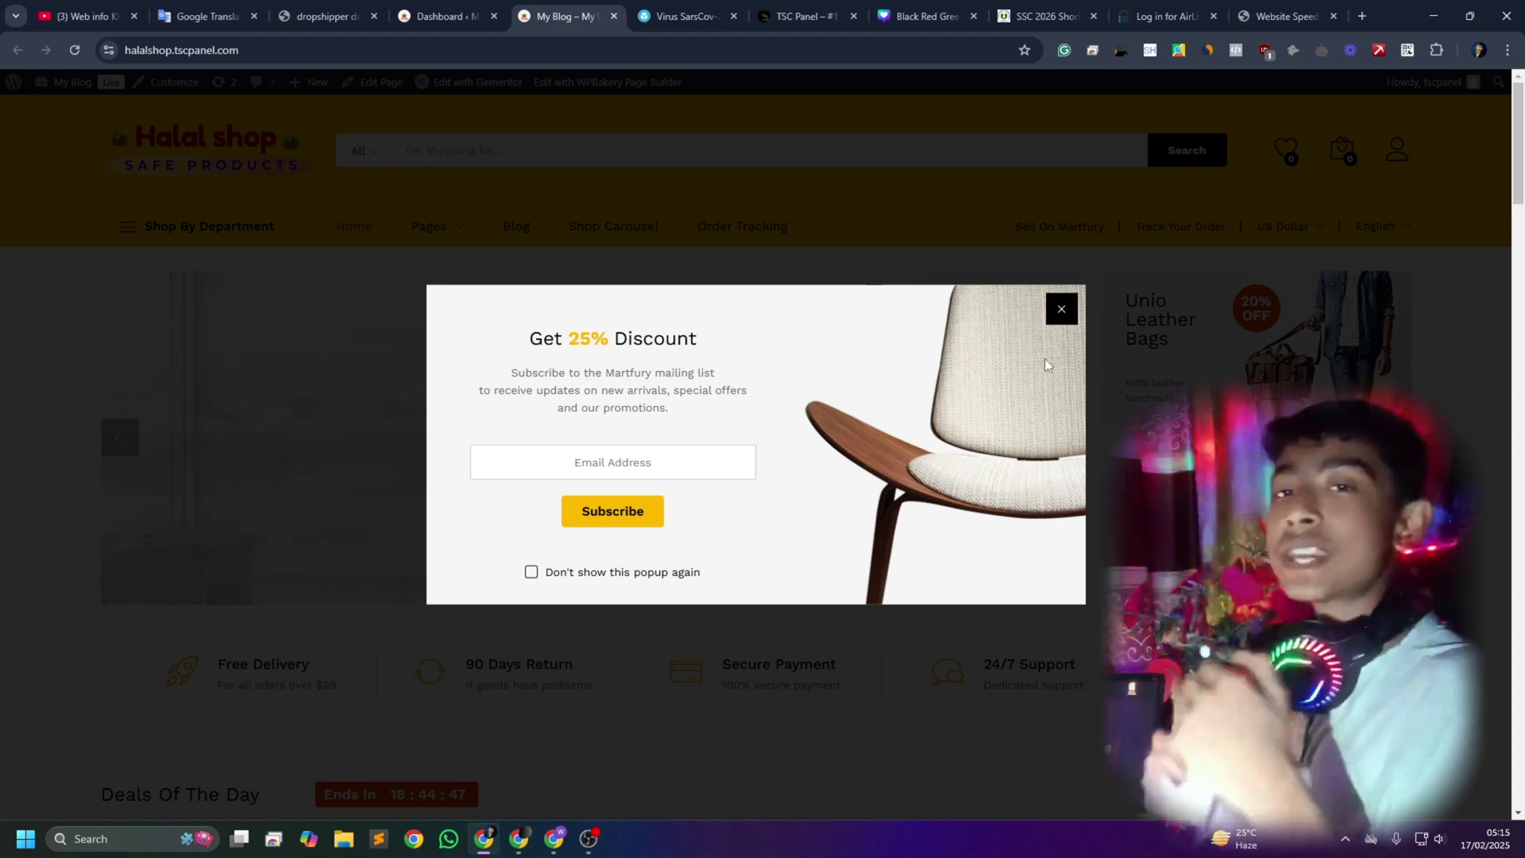
left_click(1061, 309)
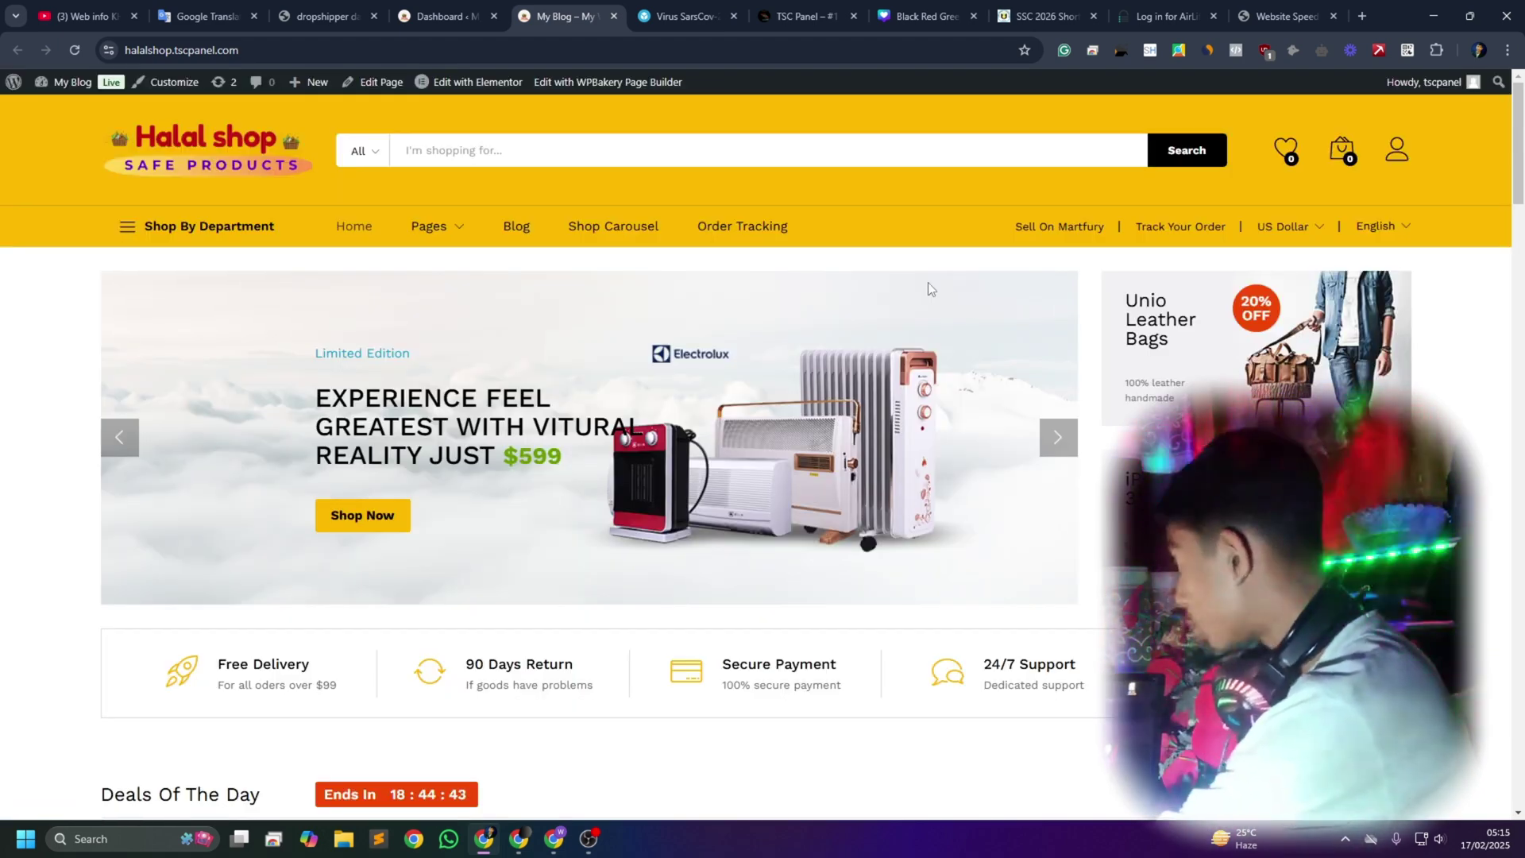
Copy the shop's URL, run it through the website speed test tool and check its load time and page size.
left_click(196, 51)
key("ctrl+c")
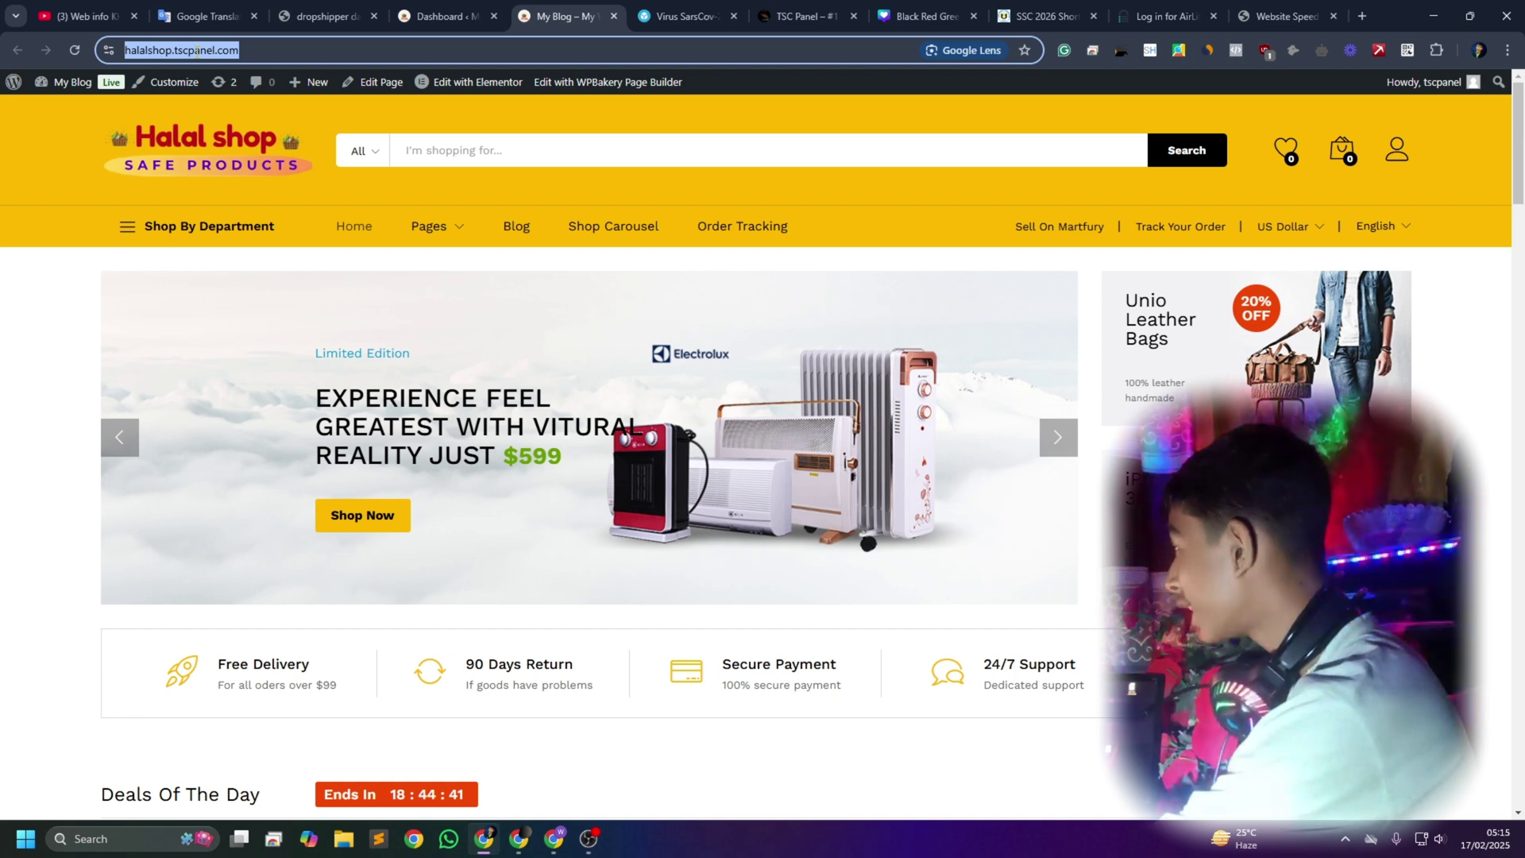
left_click(1283, 16)
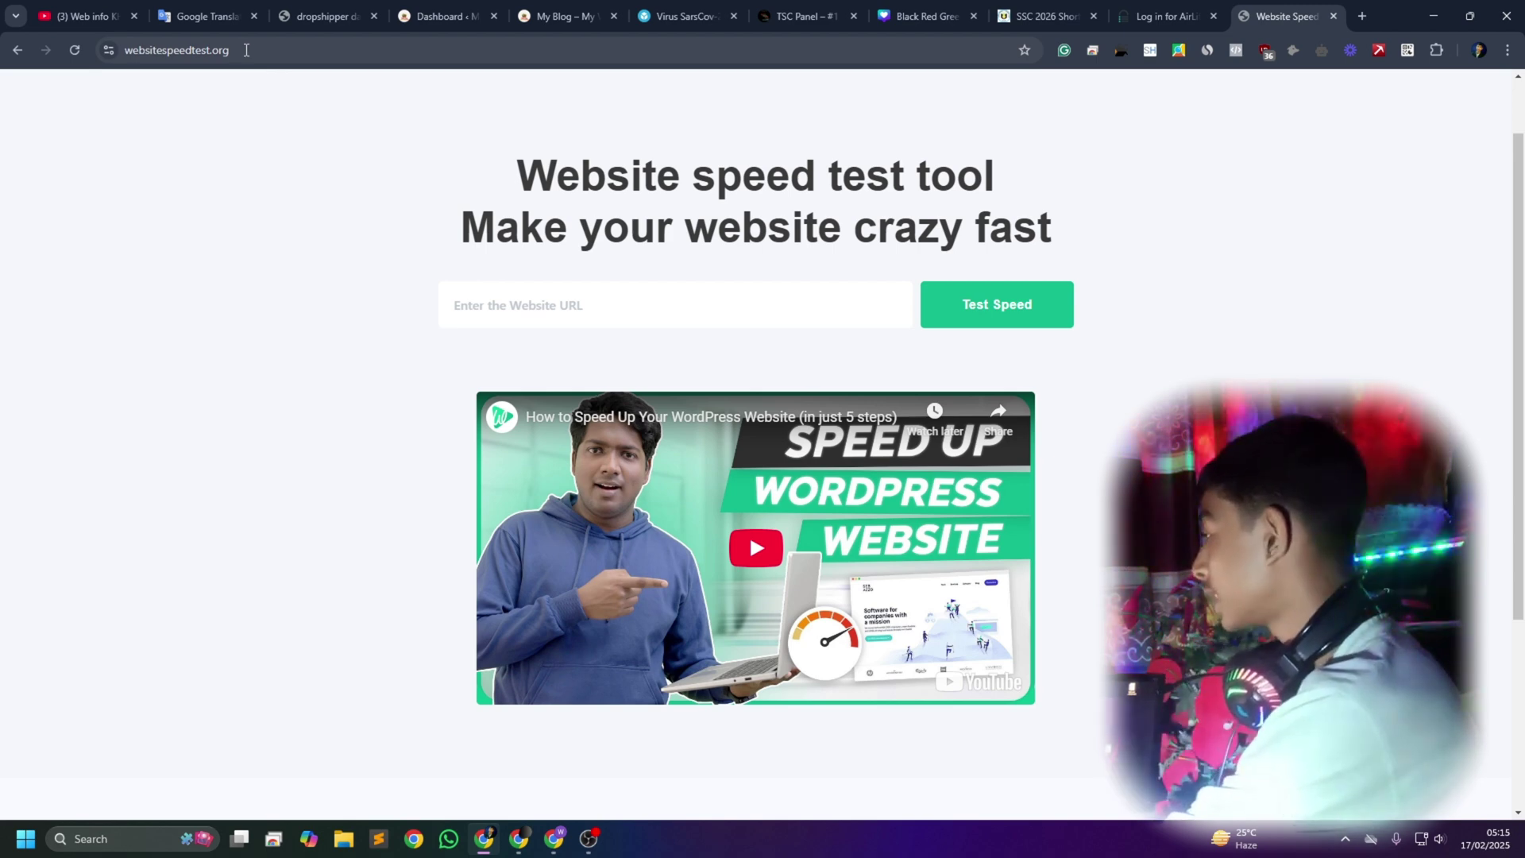
left_click(579, 301)
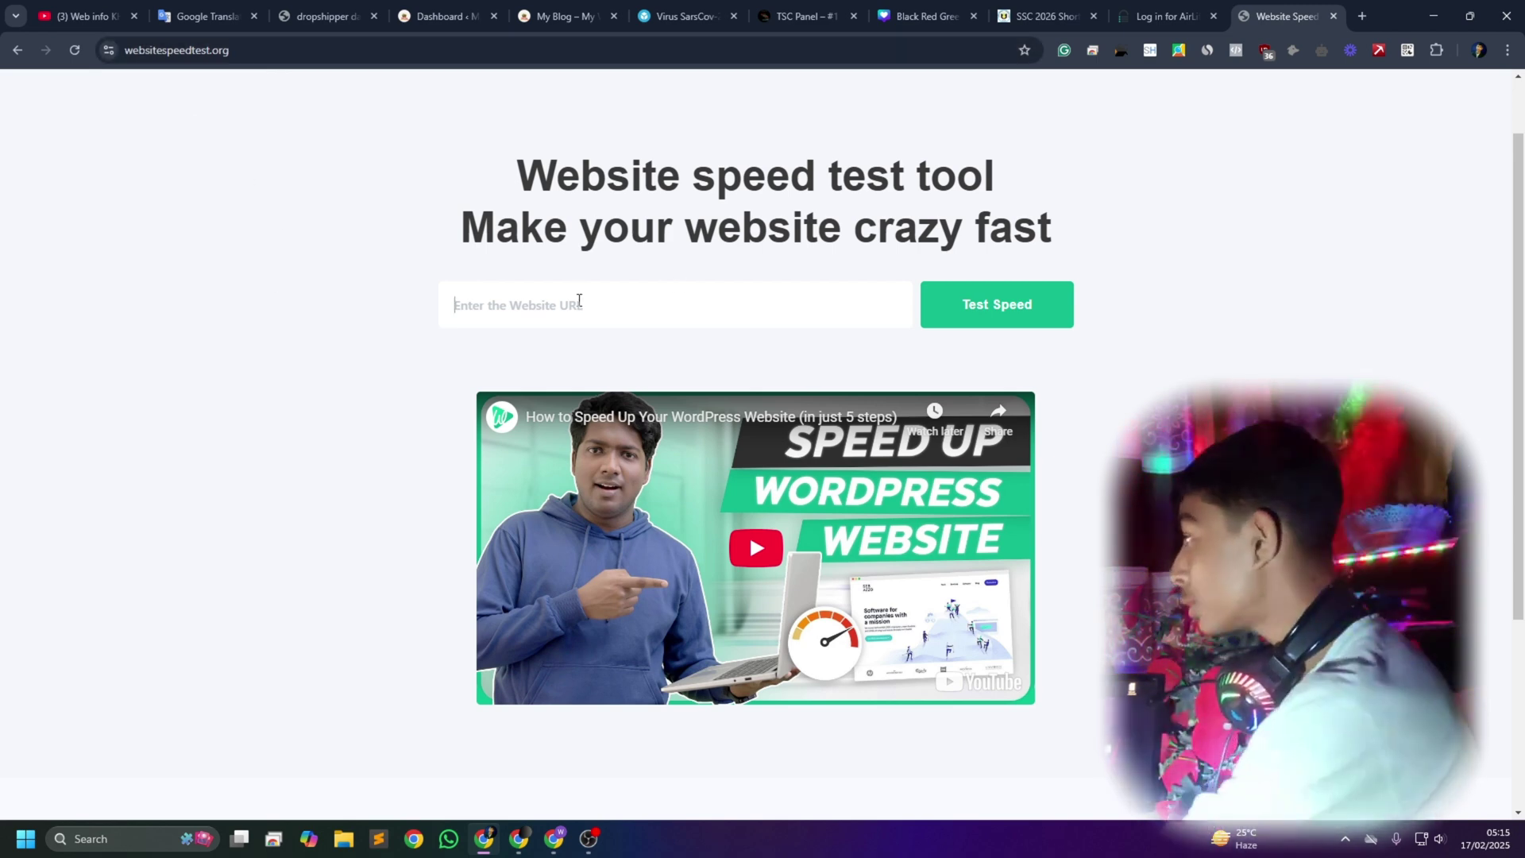
left_click(579, 301)
key("ctrl+v")
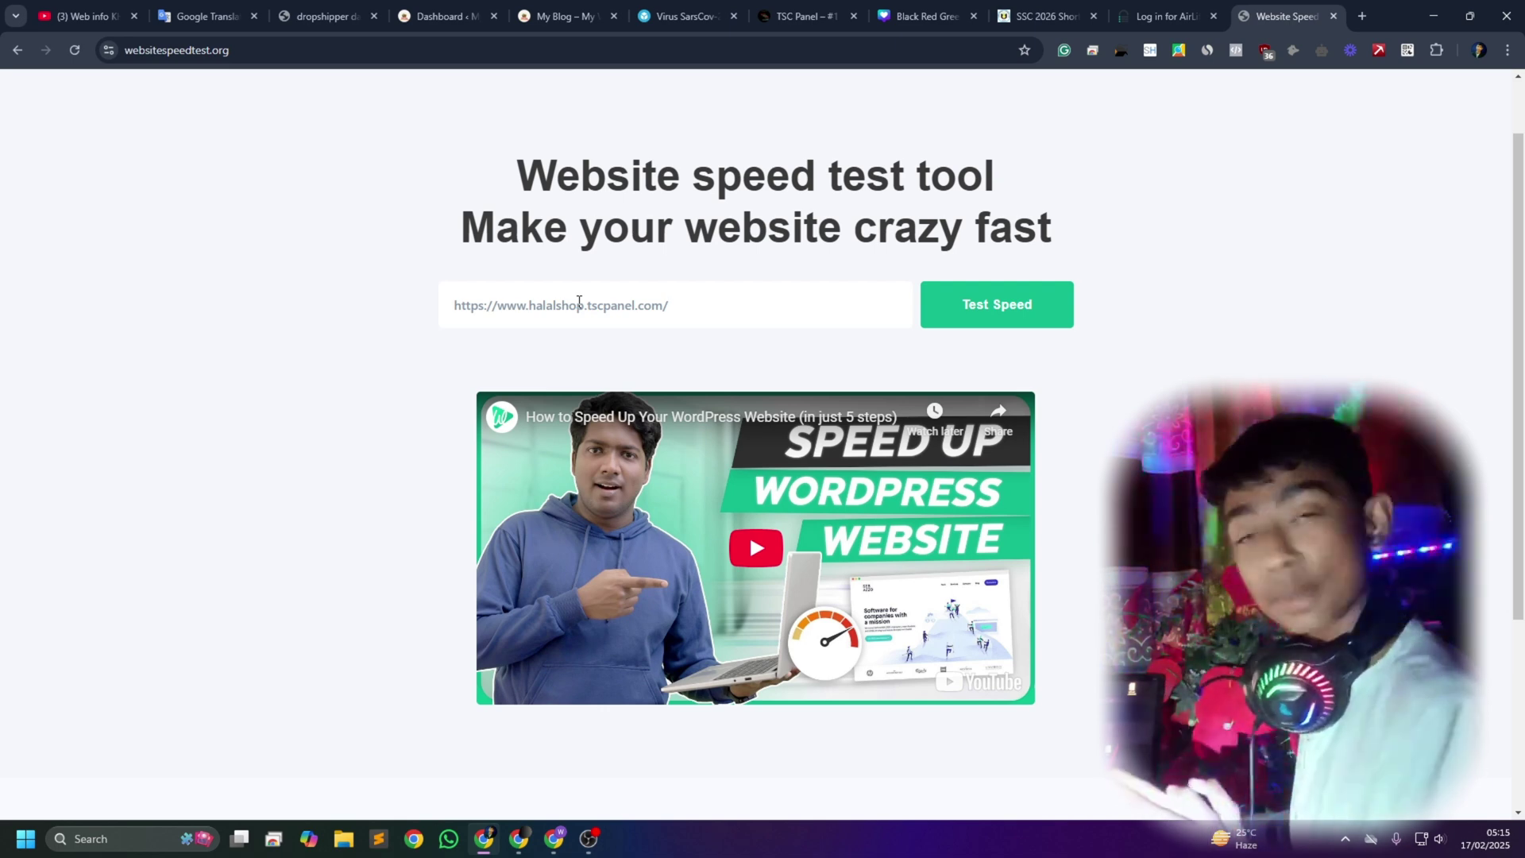
left_click(1013, 321)
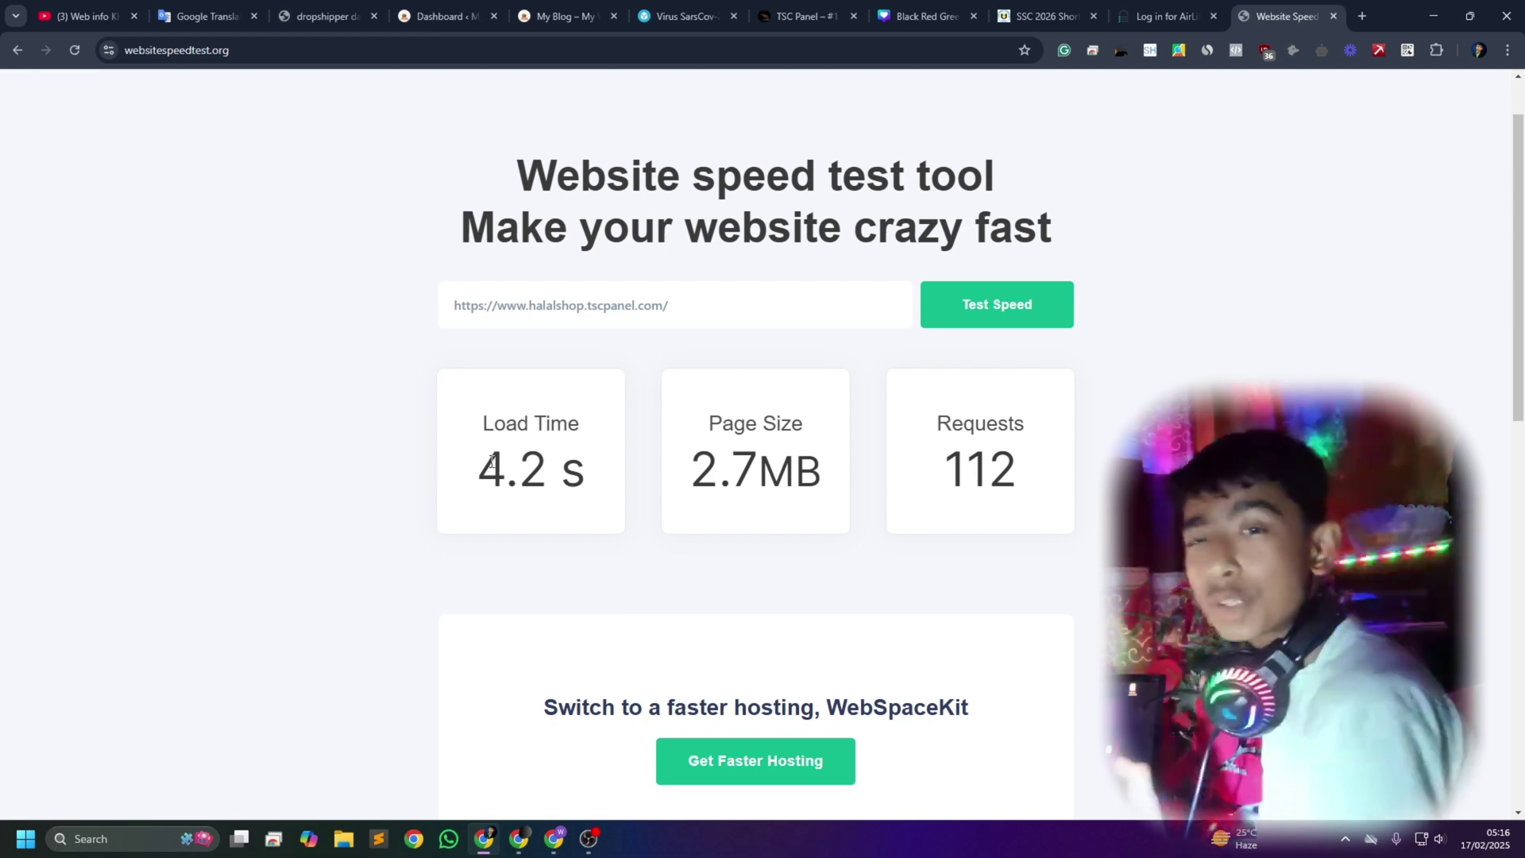
left_click_drag(491, 461, 542, 478)
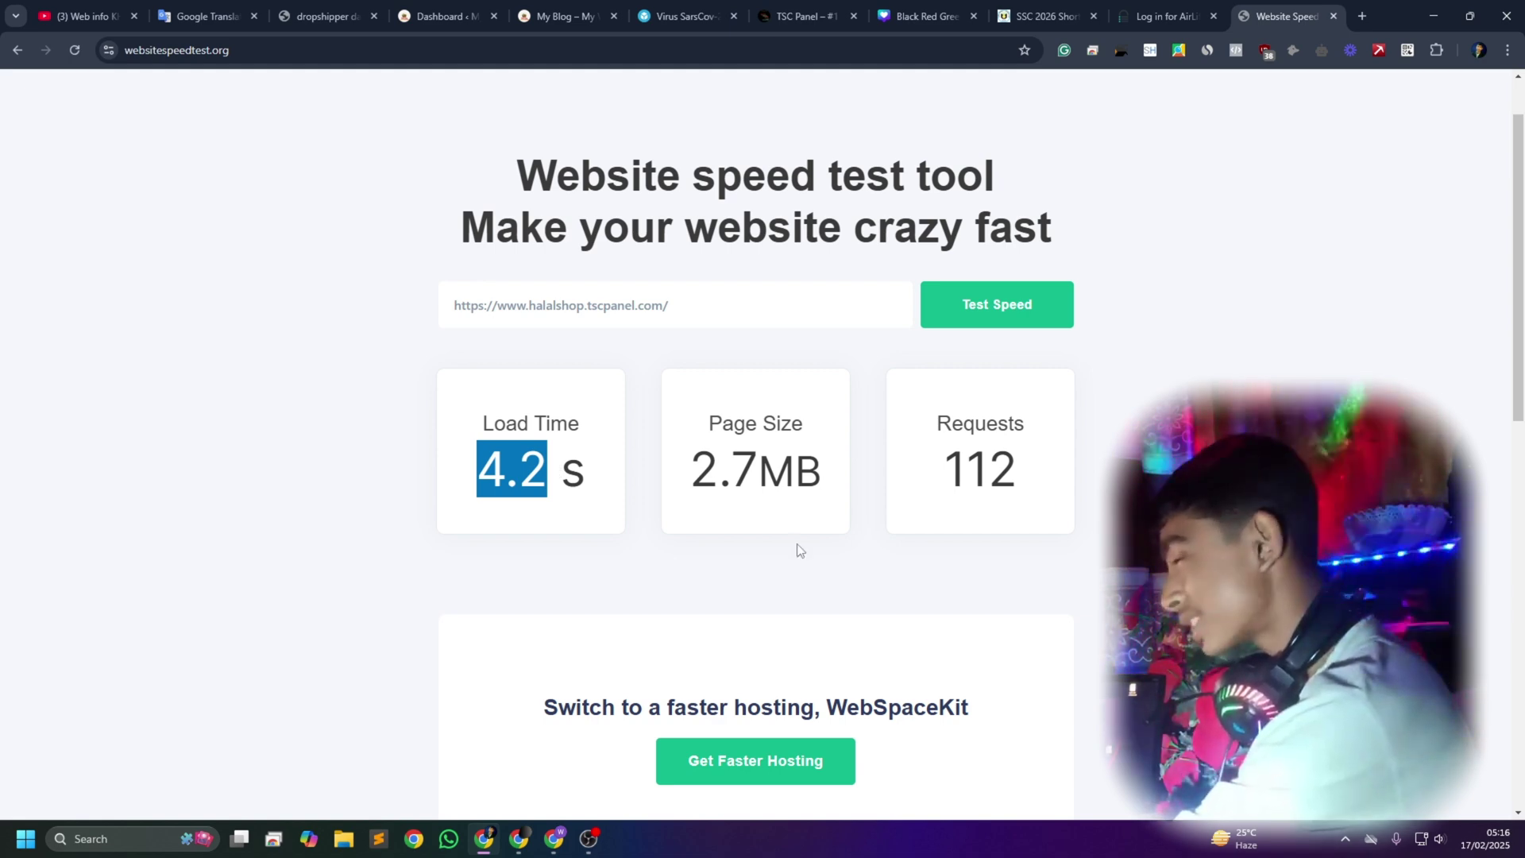
left_click_drag(693, 466, 748, 485)
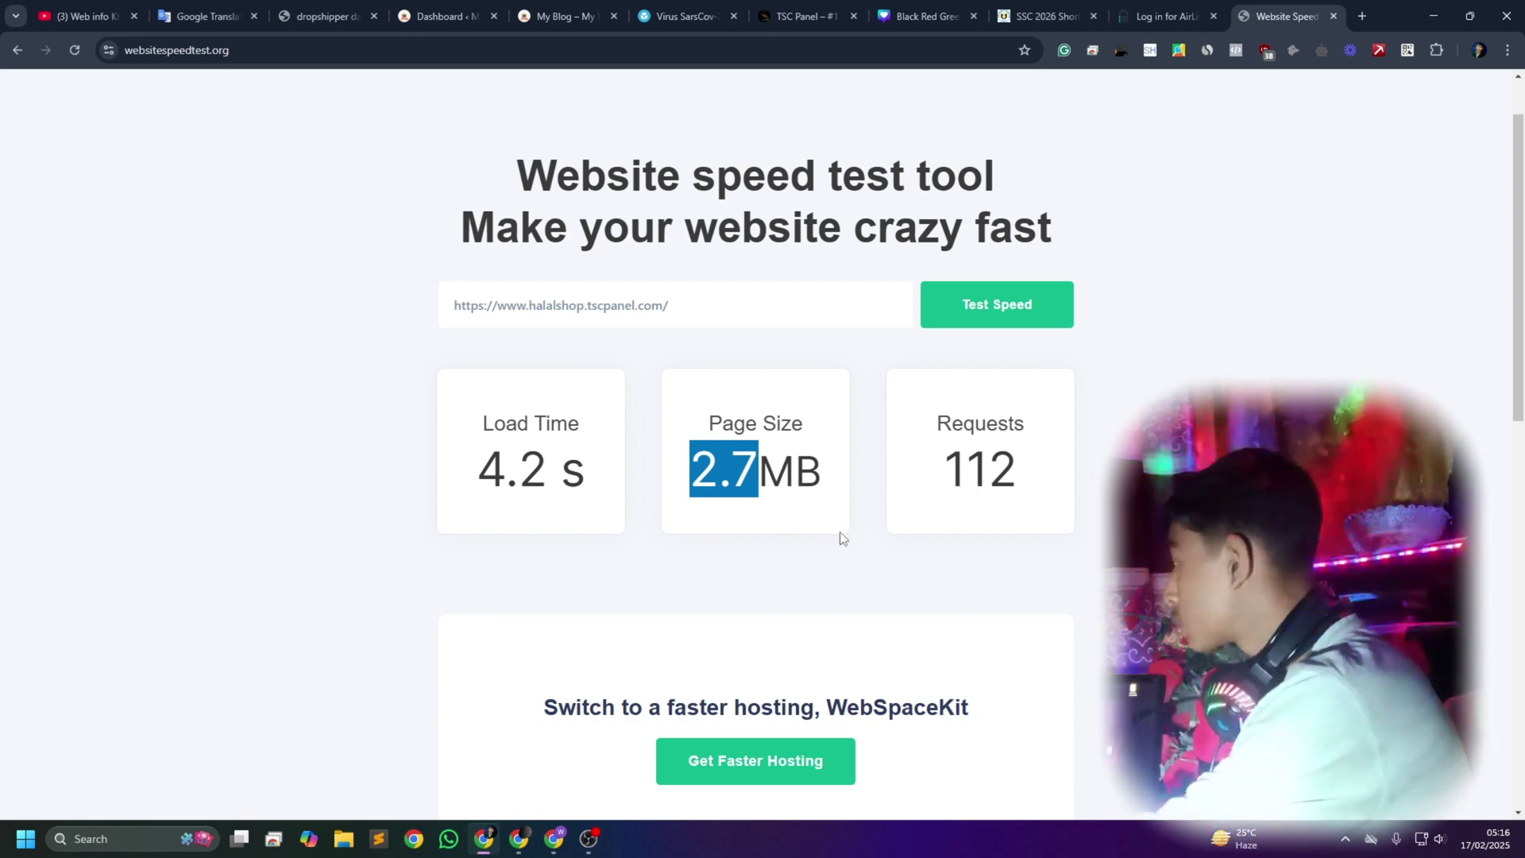
left_click(1159, 16)
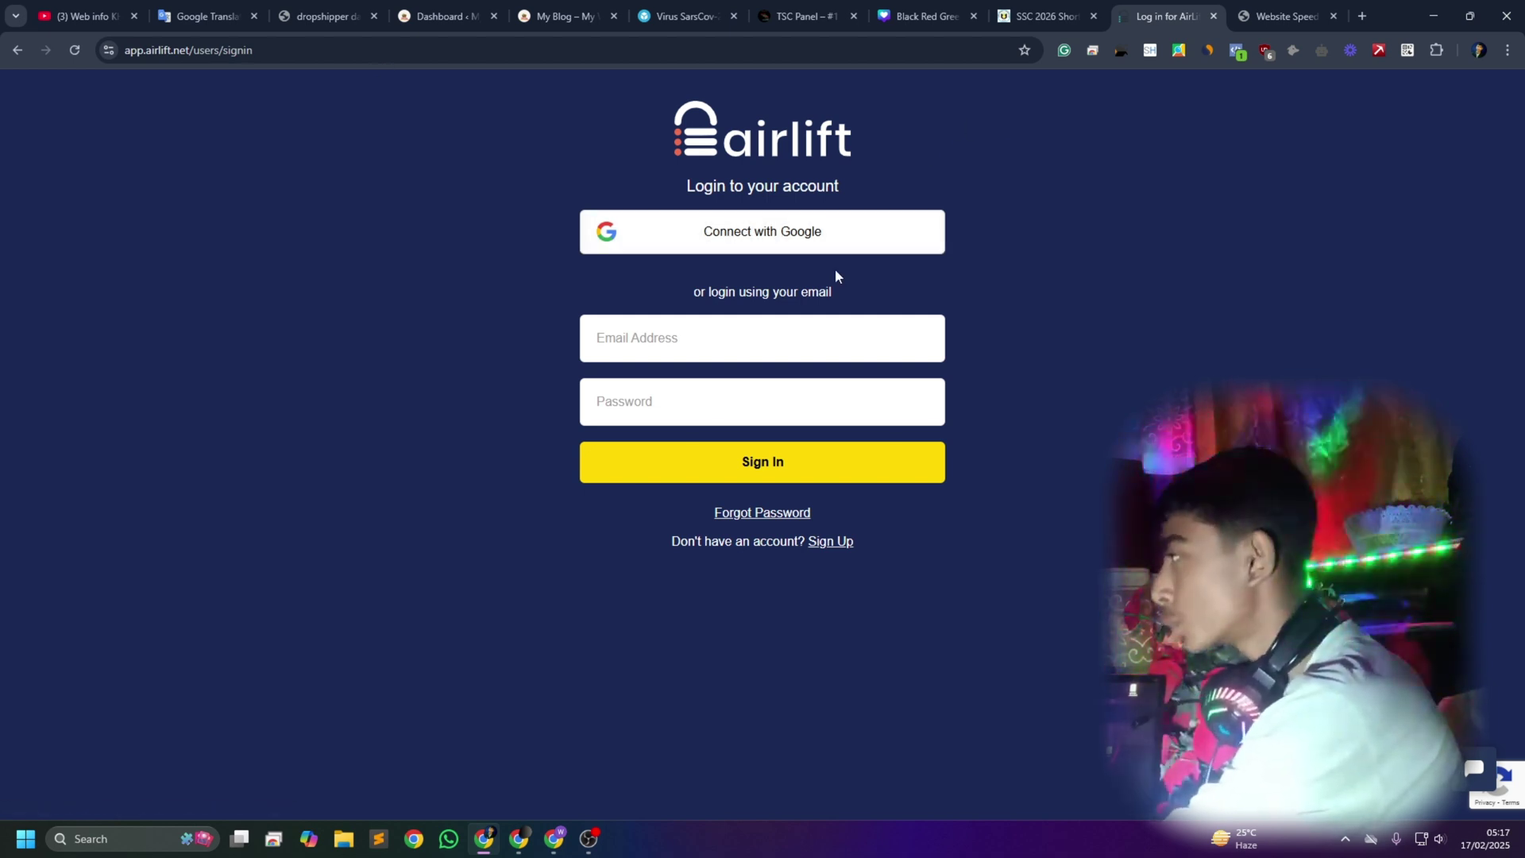
left_click(738, 240)
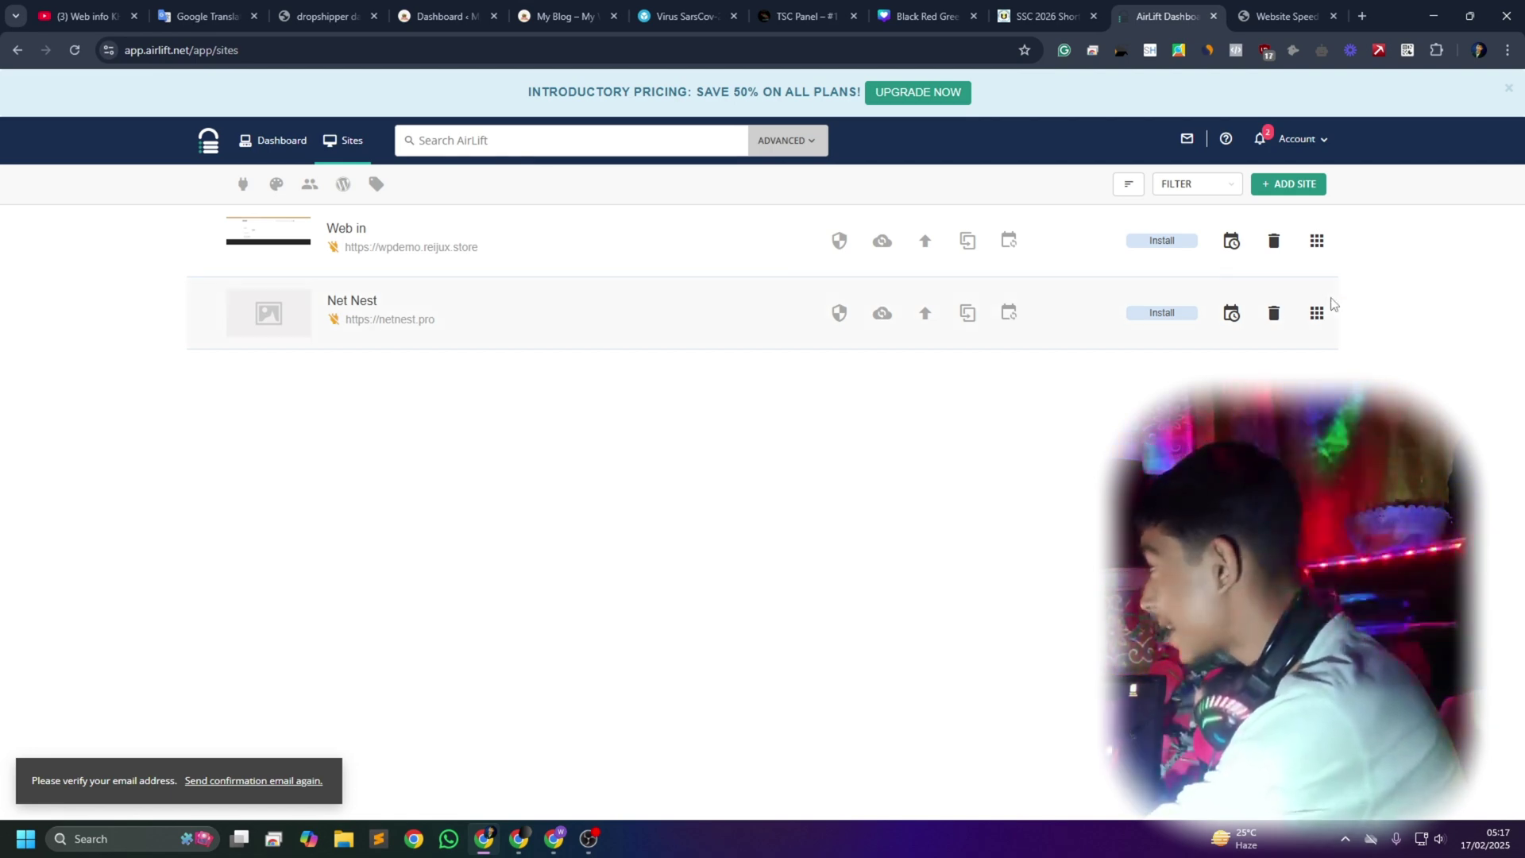
left_click(1287, 189)
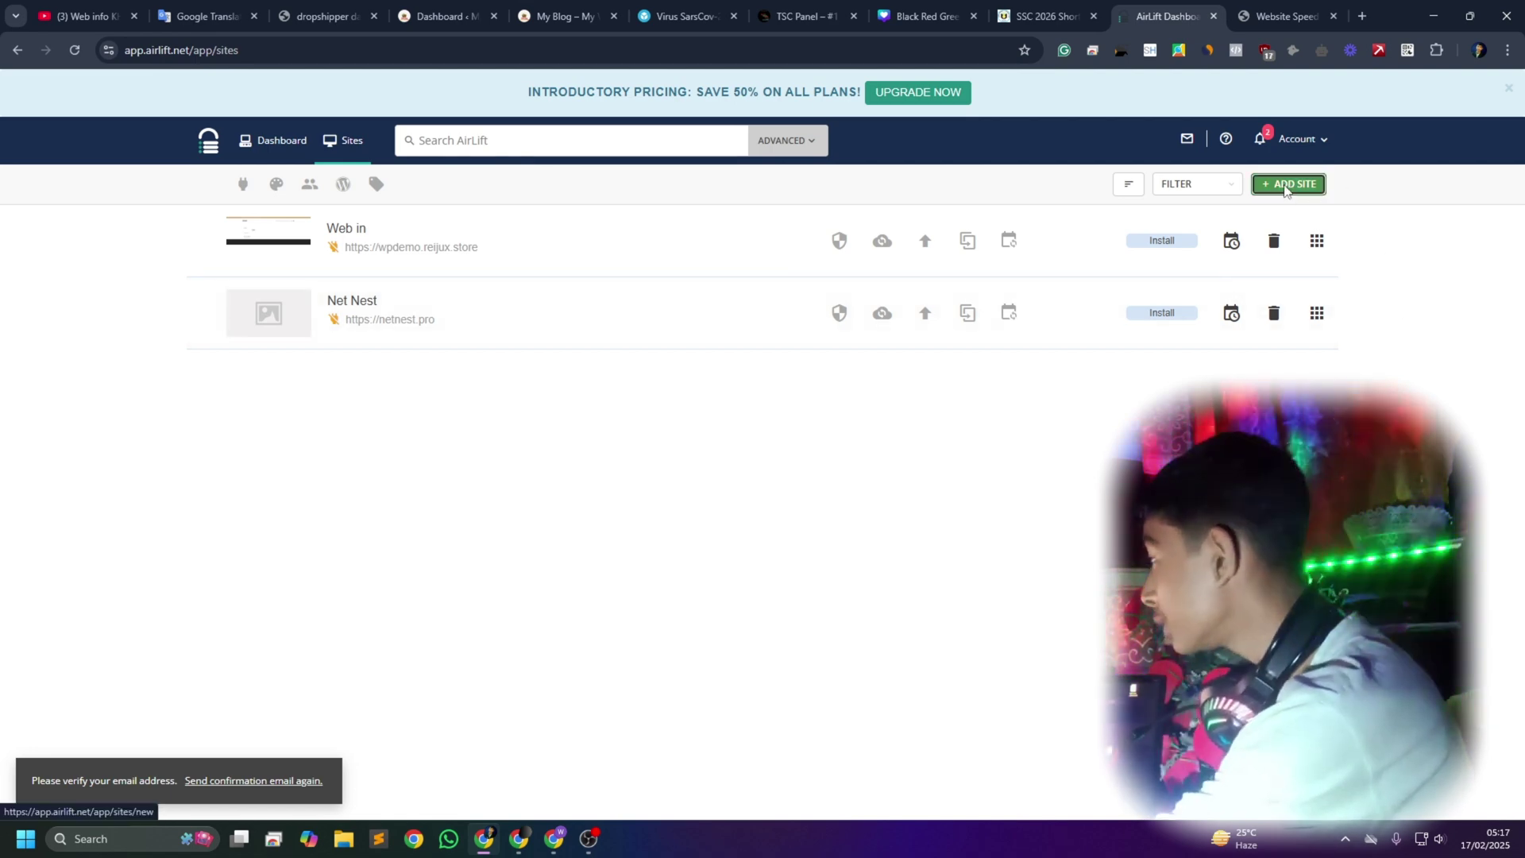
left_click(745, 350)
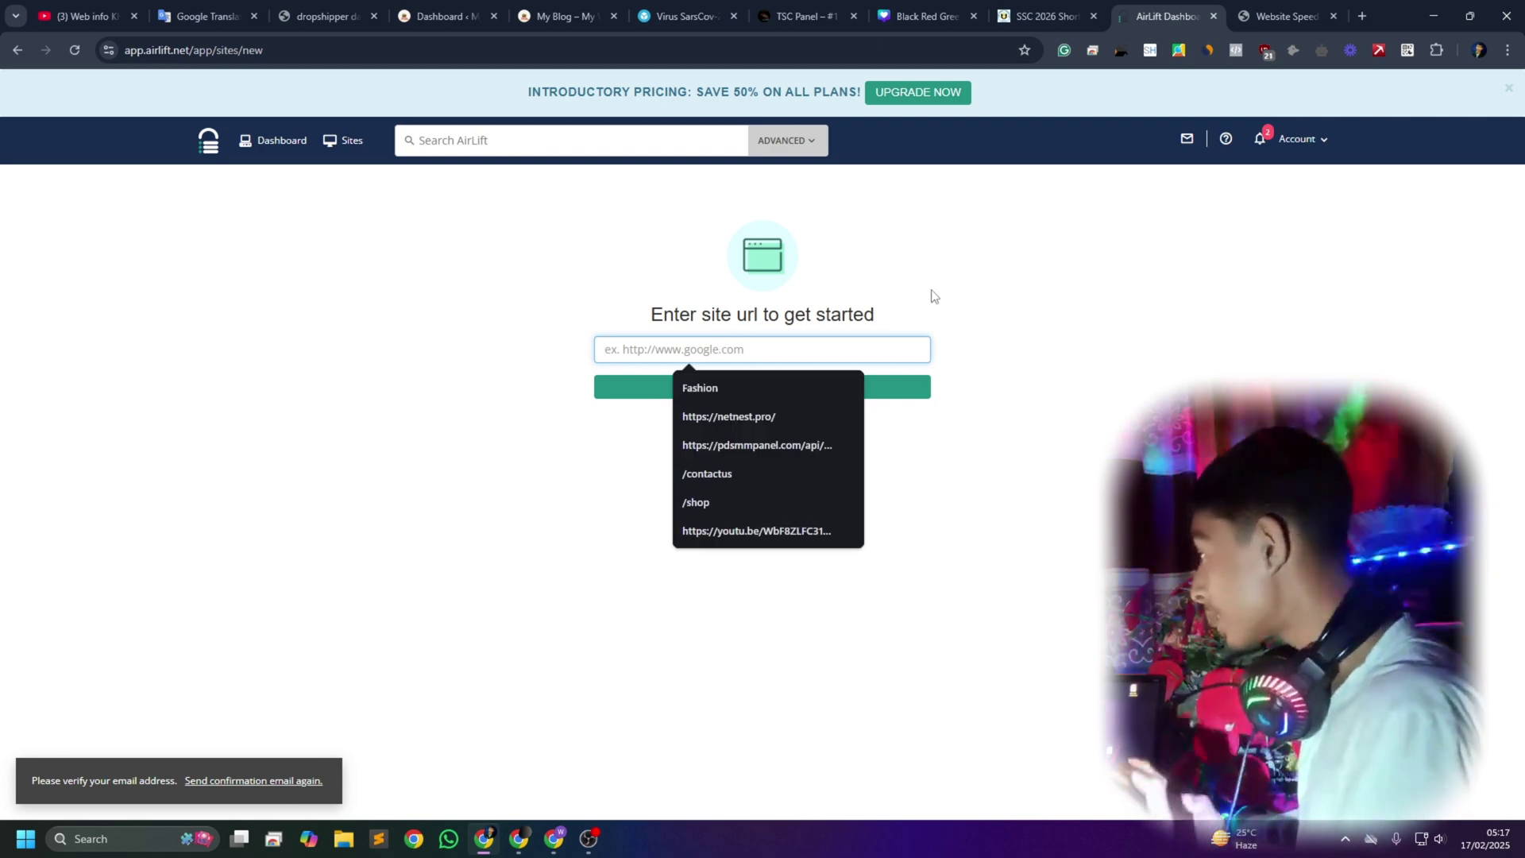
key("ctrl+v")
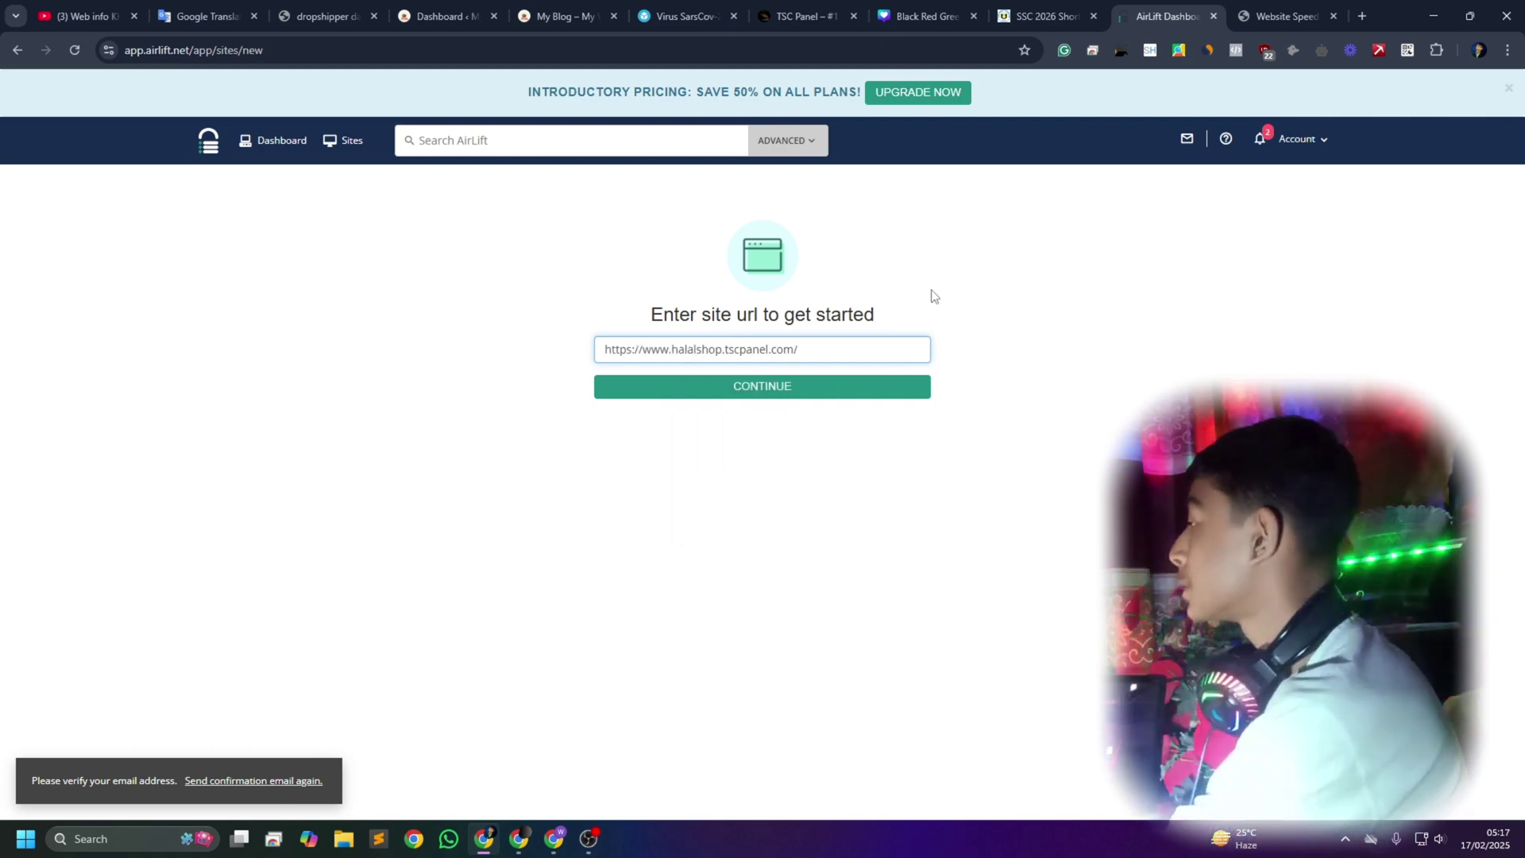
left_click(797, 388)
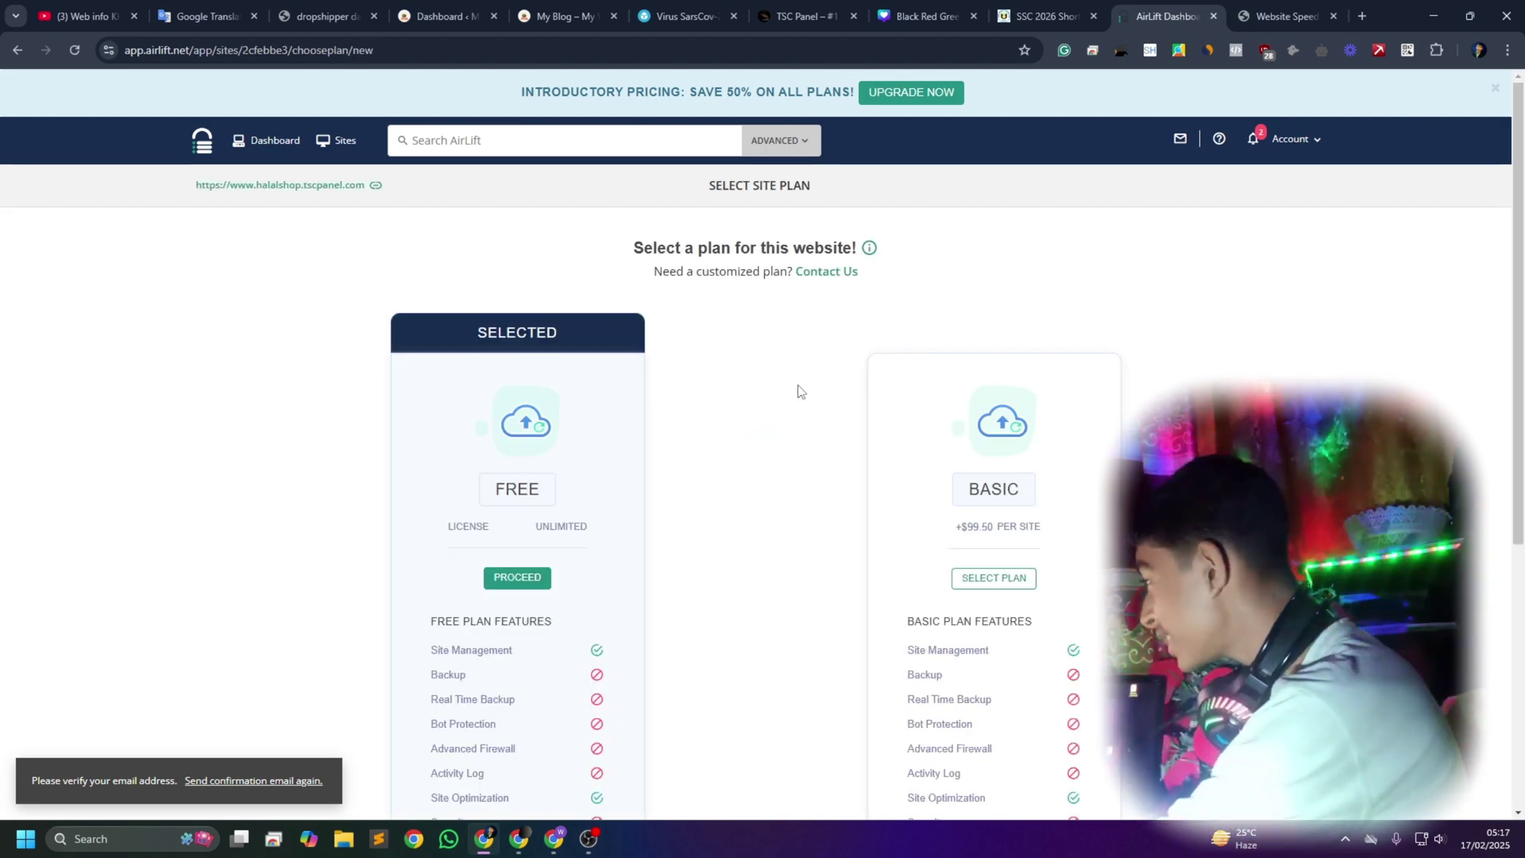
Compare the plan features and proceed with the Free plan for the new site.
scroll(623, 453, "down", 2)
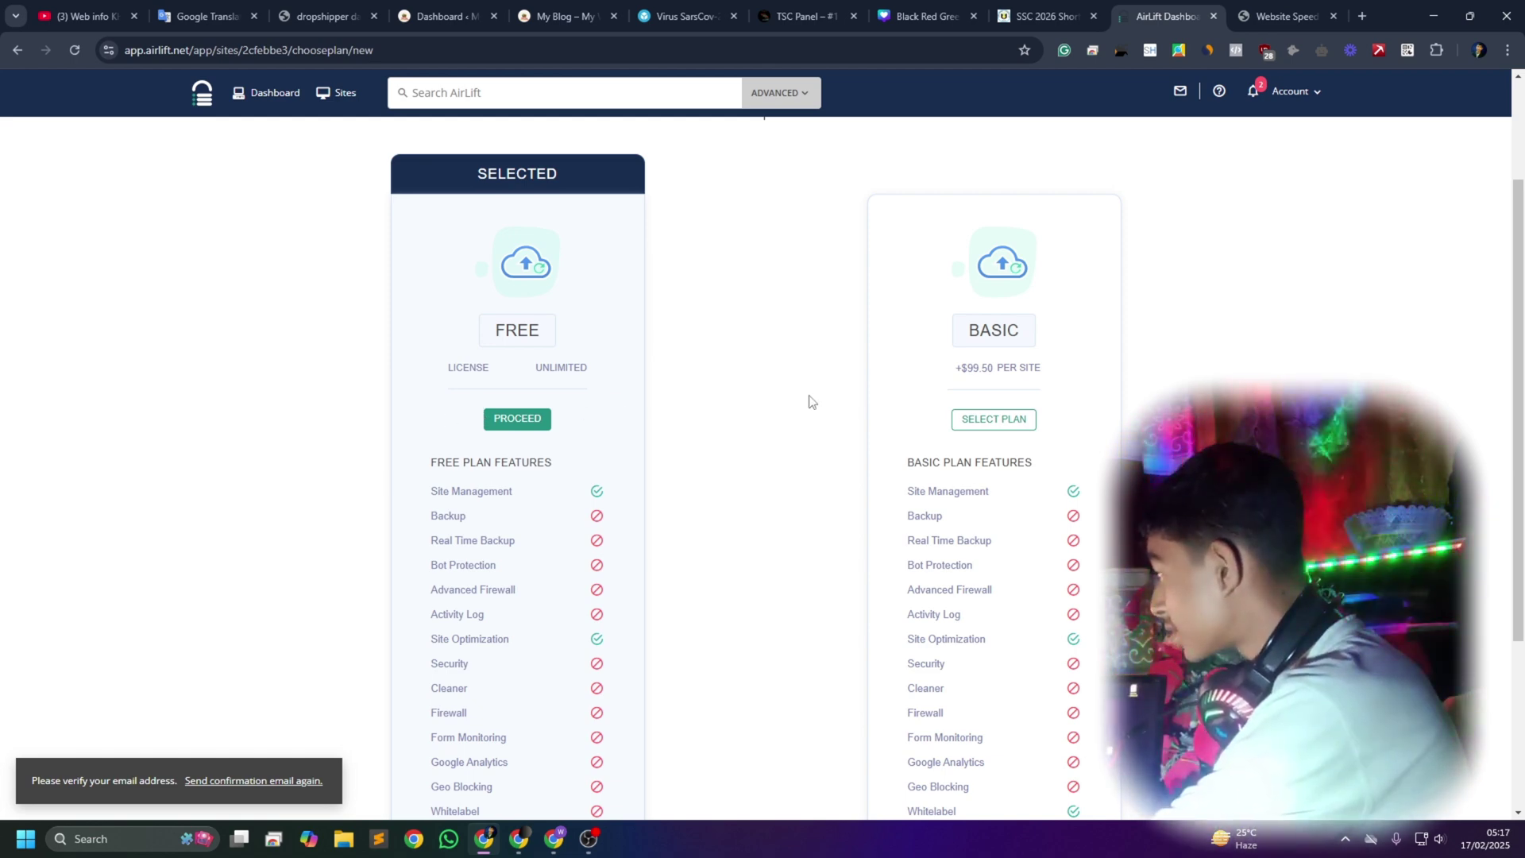
scroll(810, 402, "down", 3)
scroll(844, 436, "up", 3)
scroll(686, 454, "up", 2)
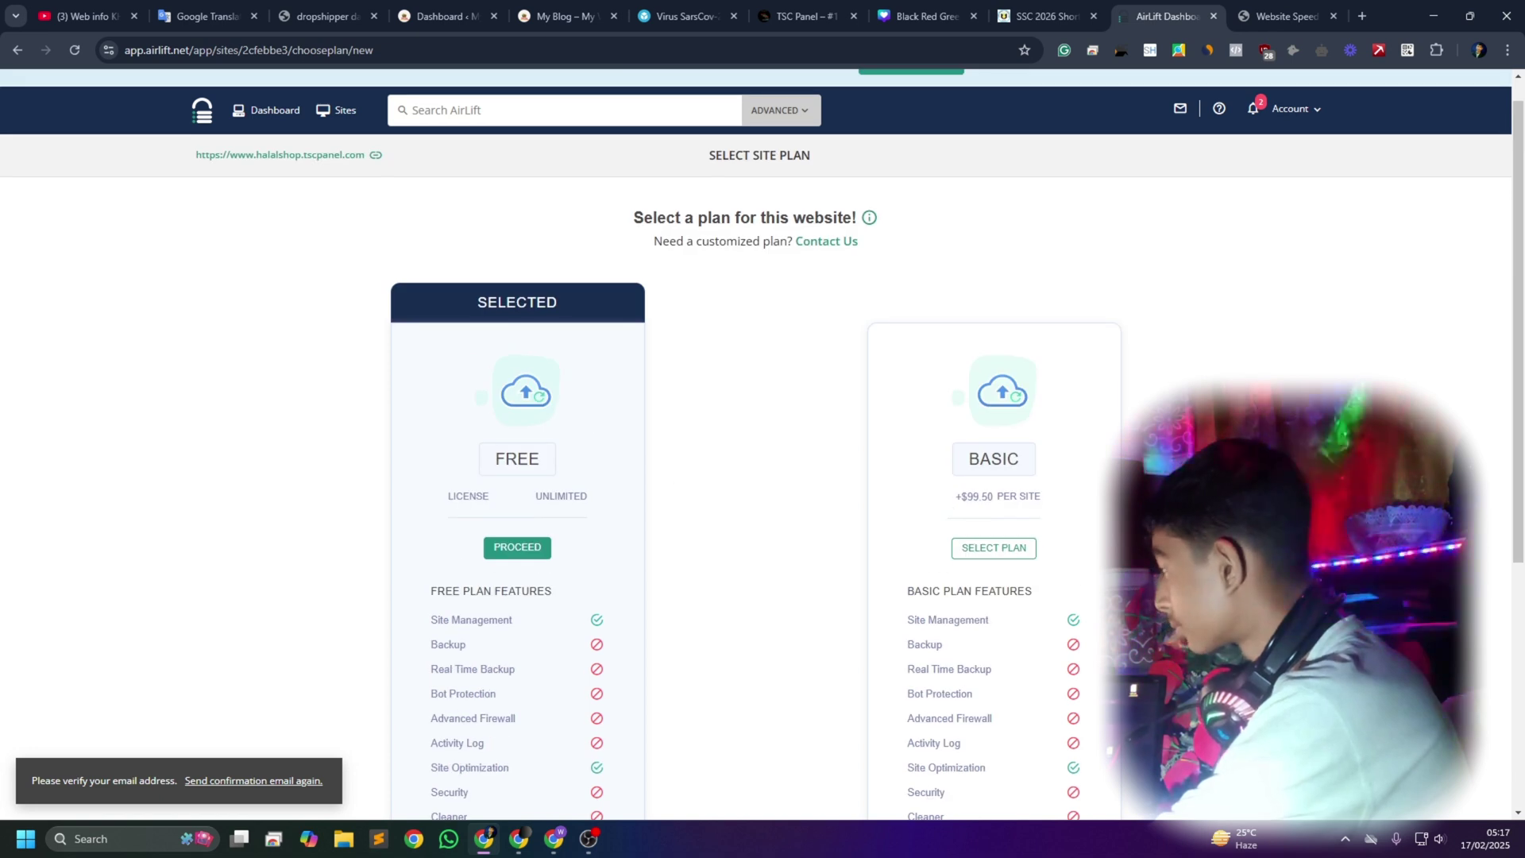
scroll(818, 556, "down", 1)
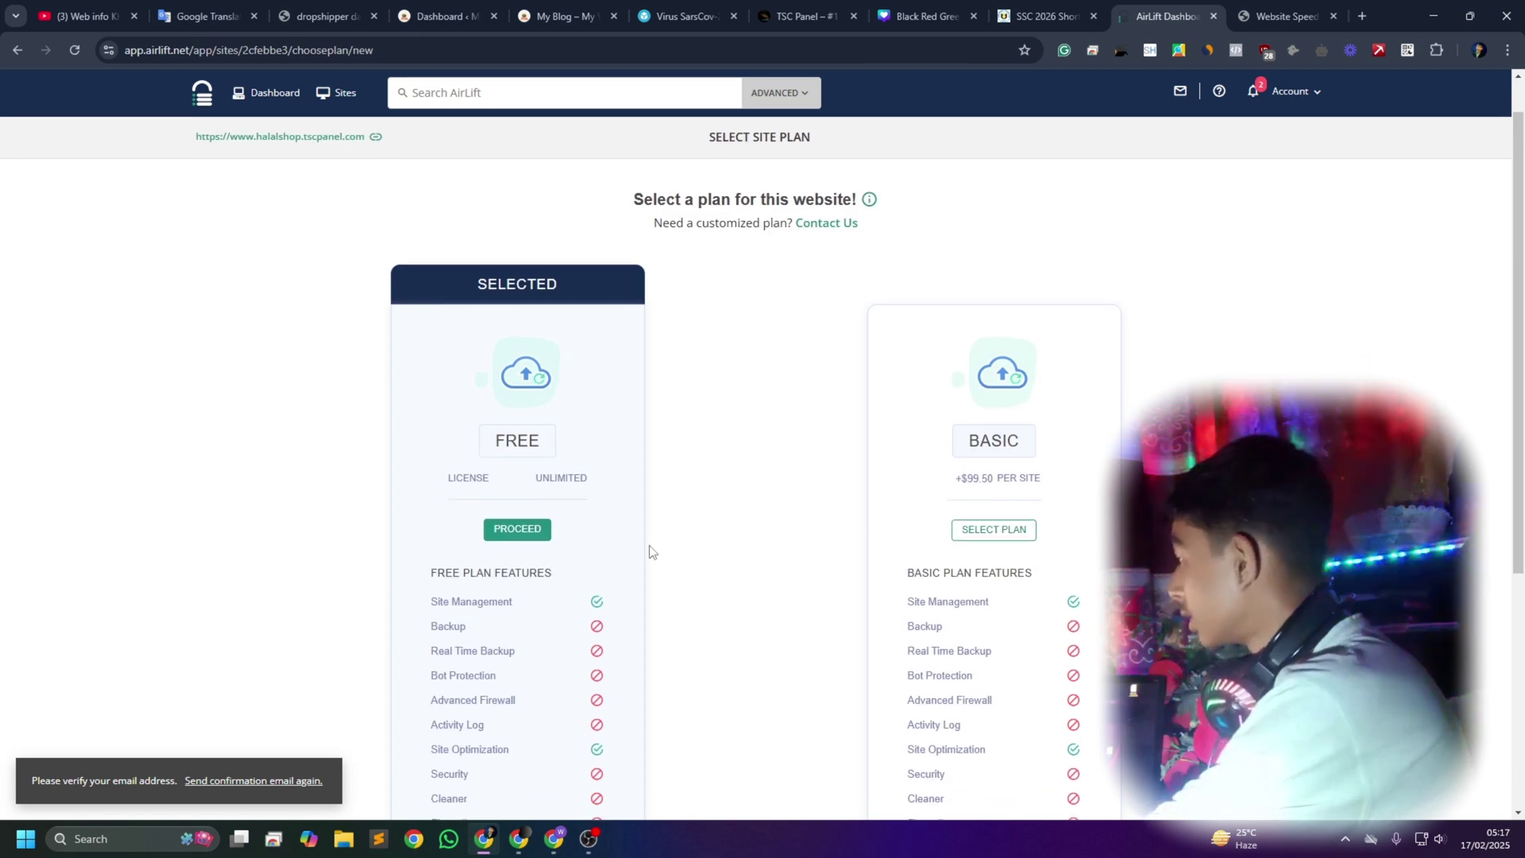
left_click(517, 469)
scroll(794, 498, "down", 3)
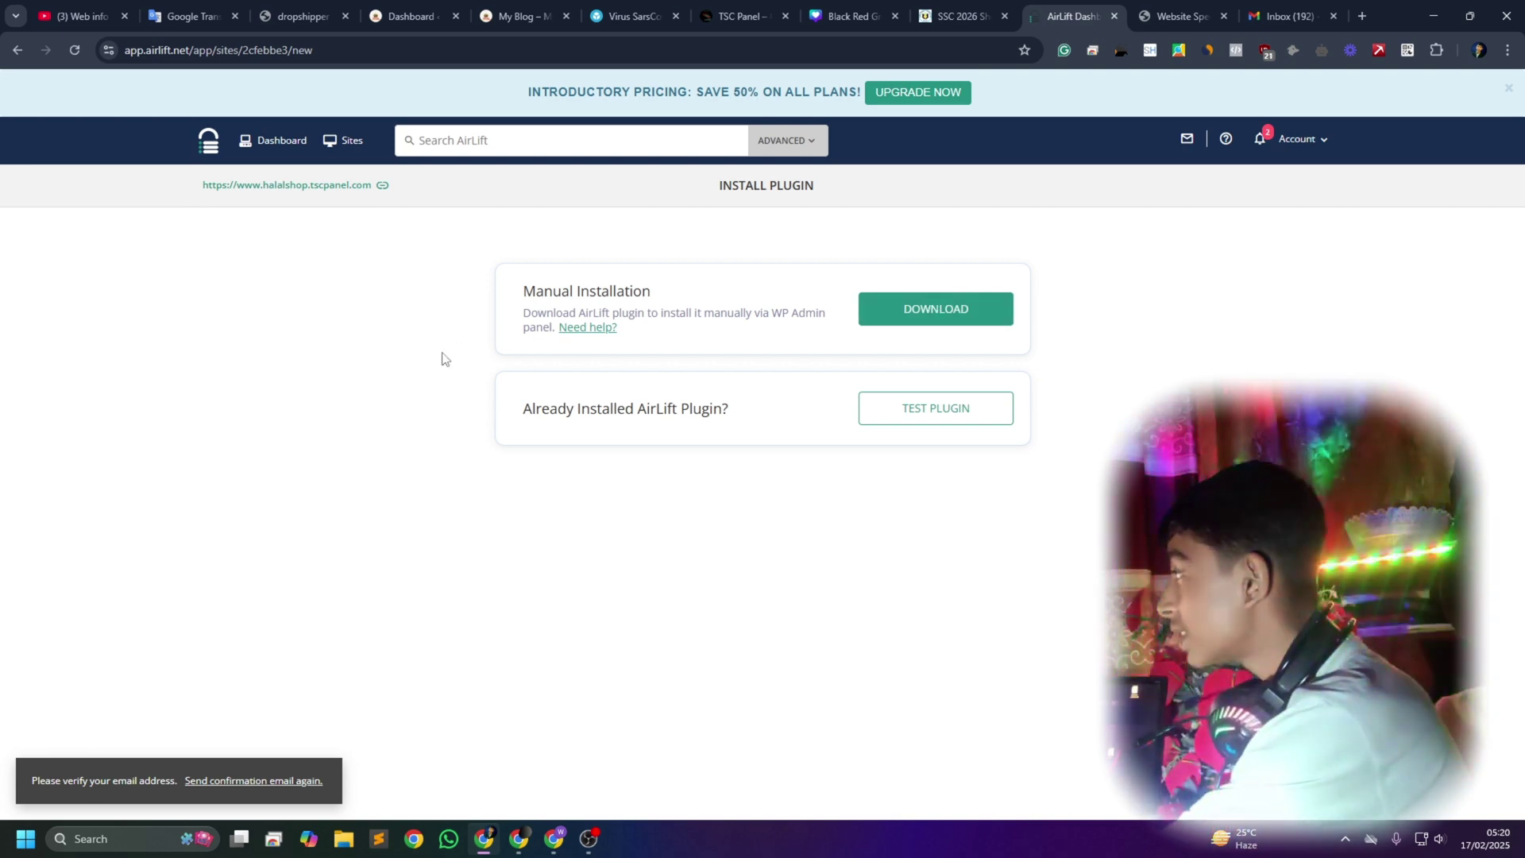
Download the AirLift plugin for manual installation and open the Add Plugins page in the shop's WordPress admin.
left_click(998, 310)
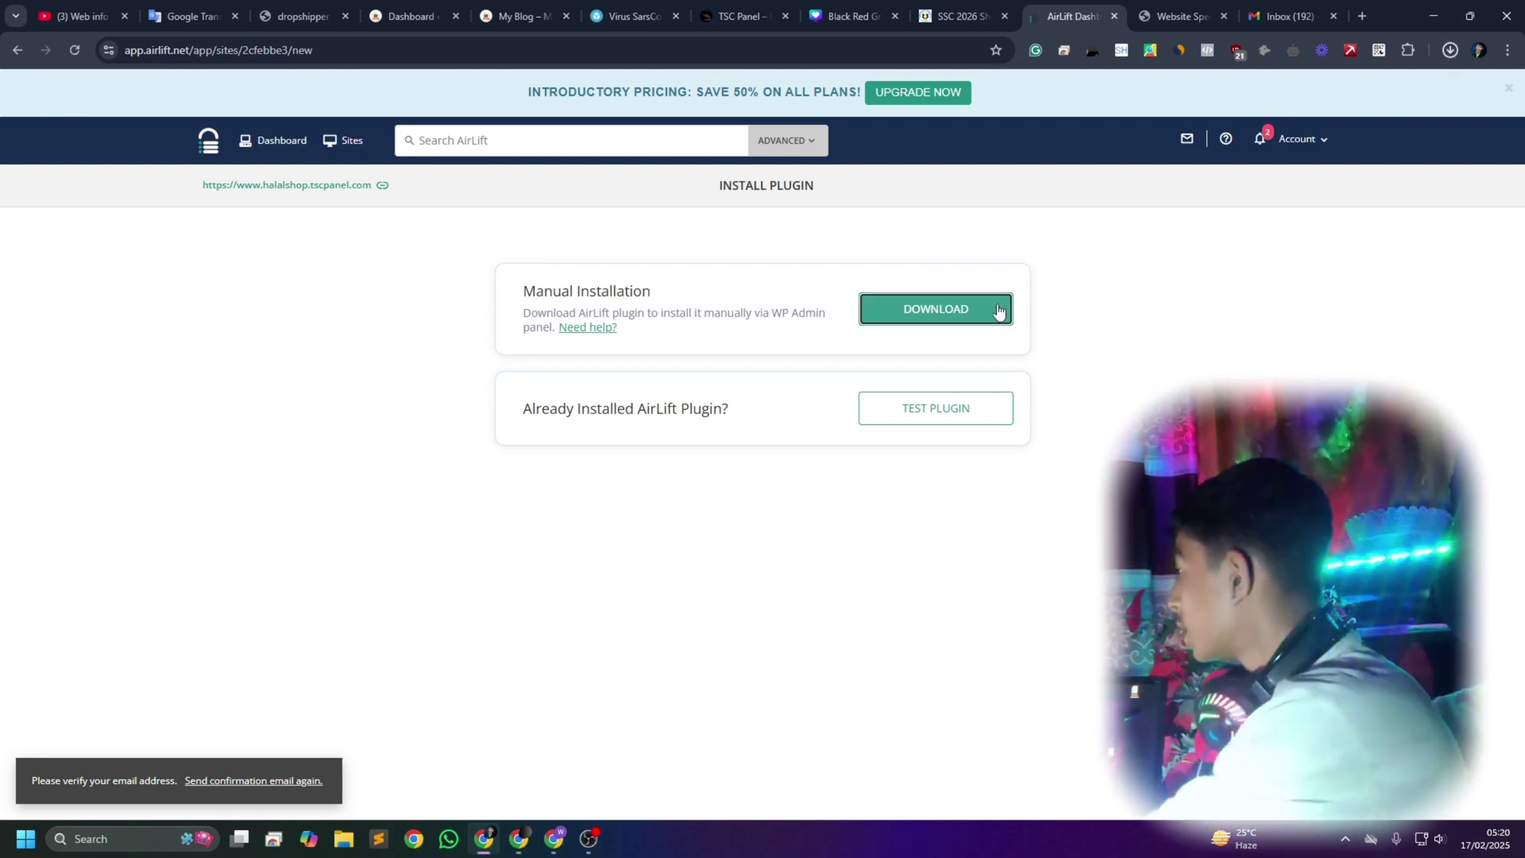
left_click(999, 310)
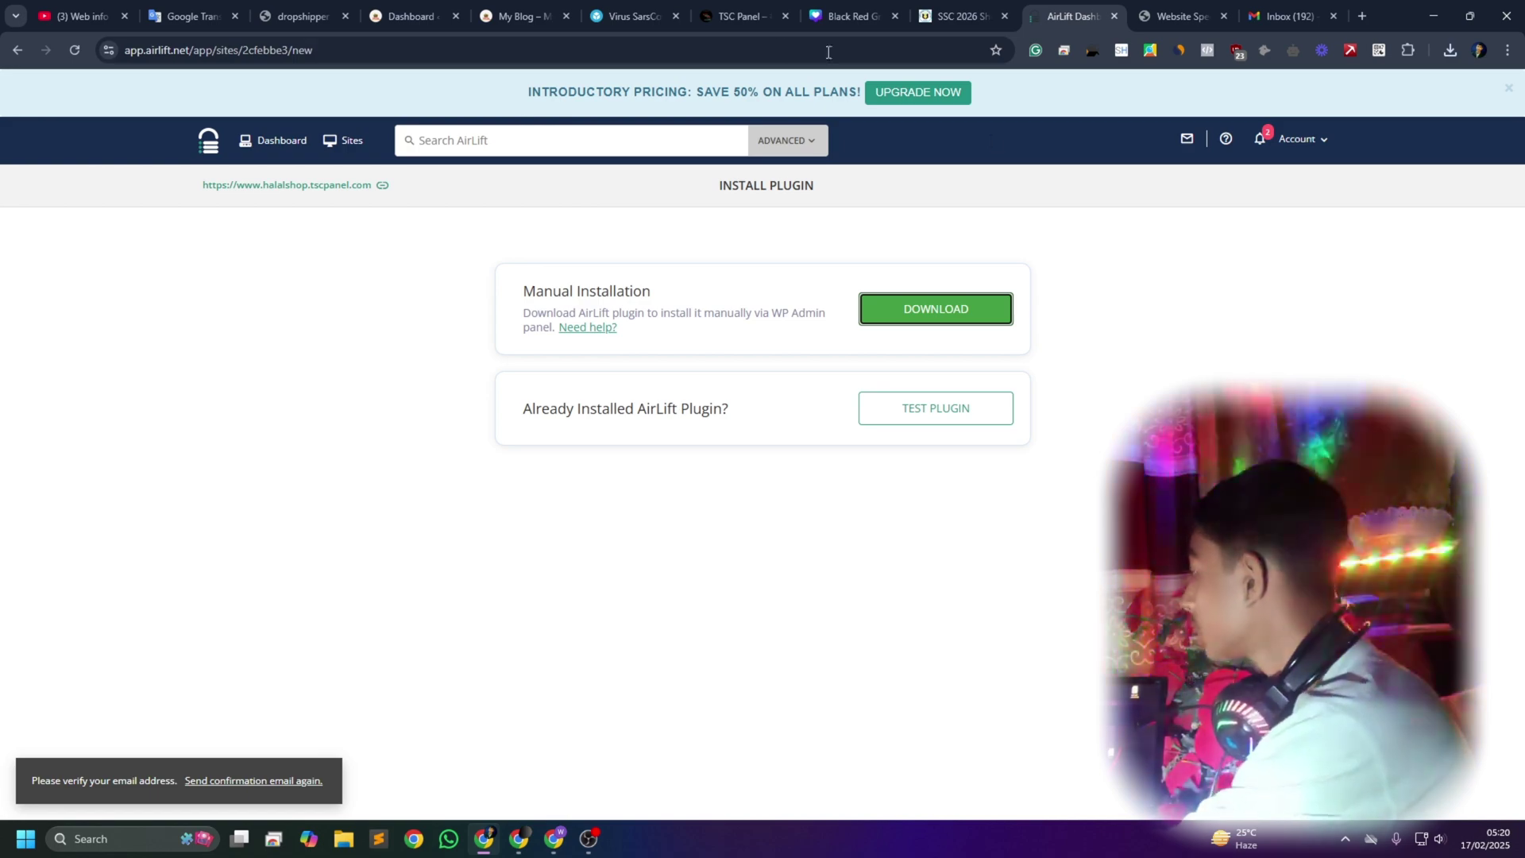
left_click(523, 16)
left_click(412, 16)
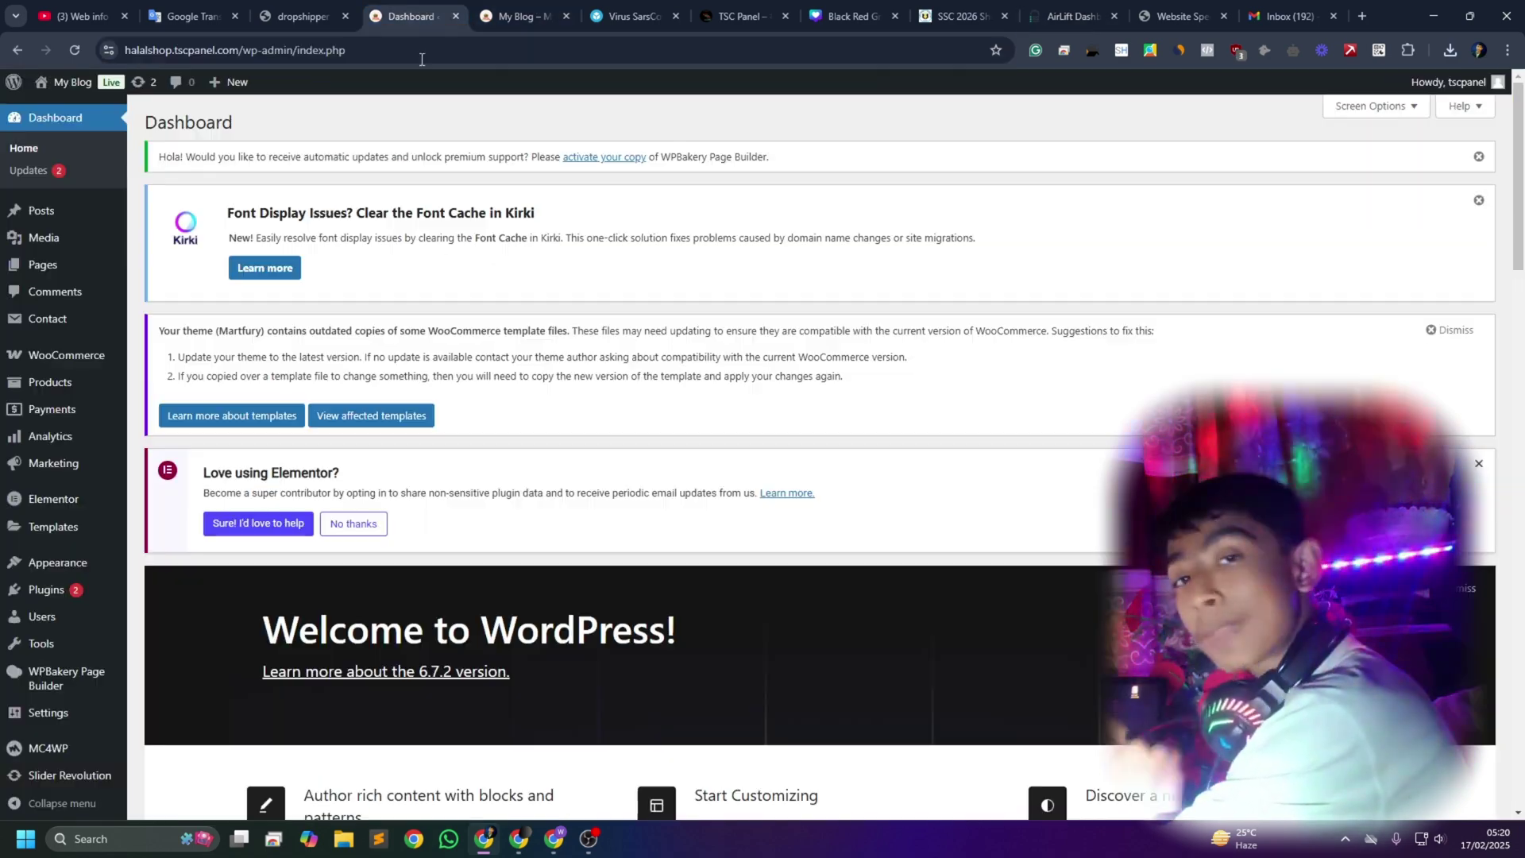
scroll(317, 318, "down", 4)
mouse_move(54, 586)
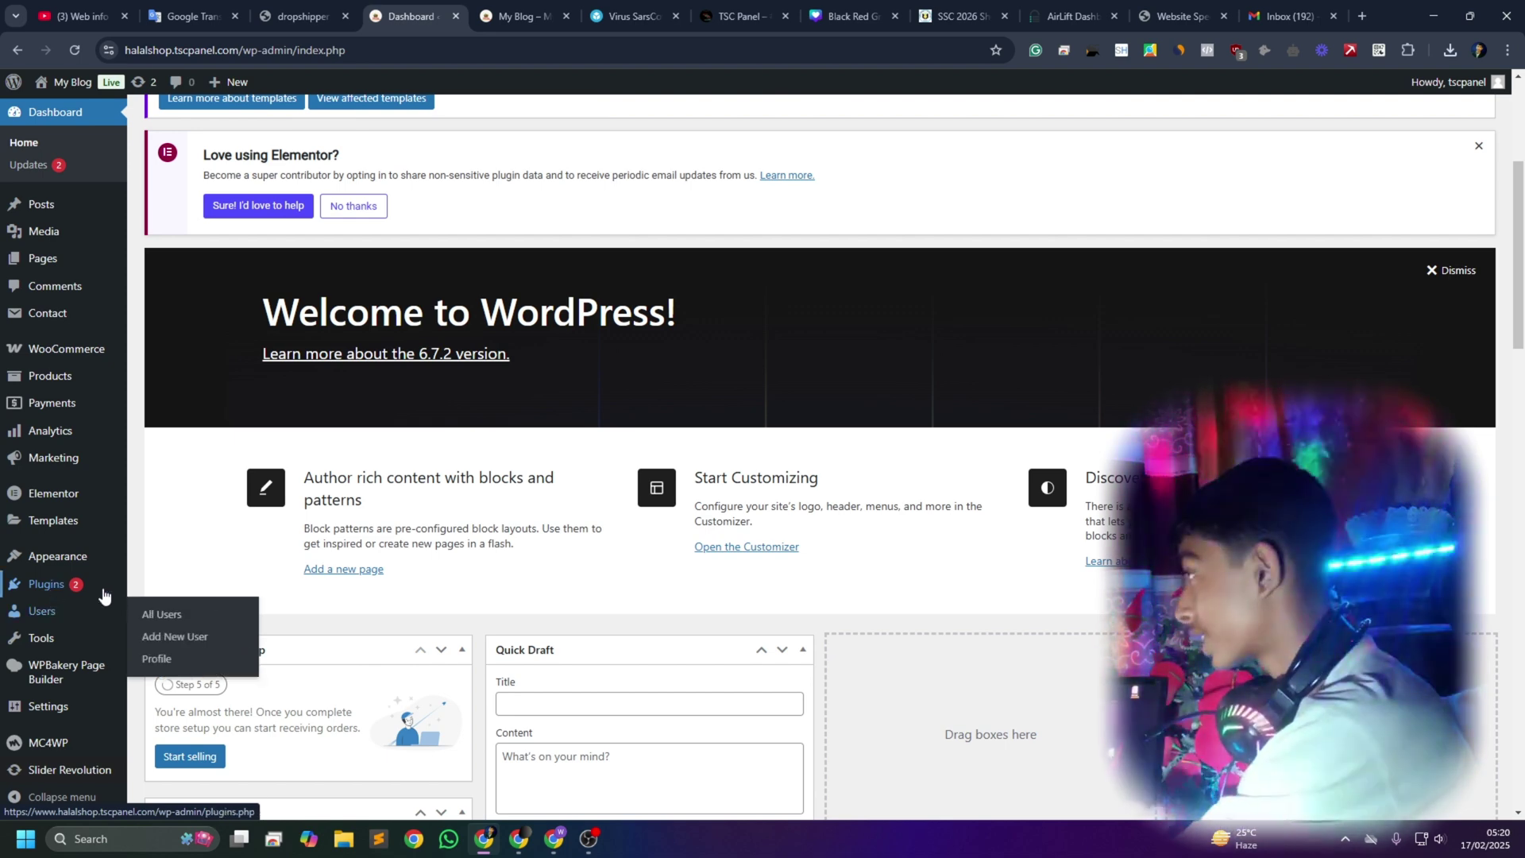
left_click(174, 587)
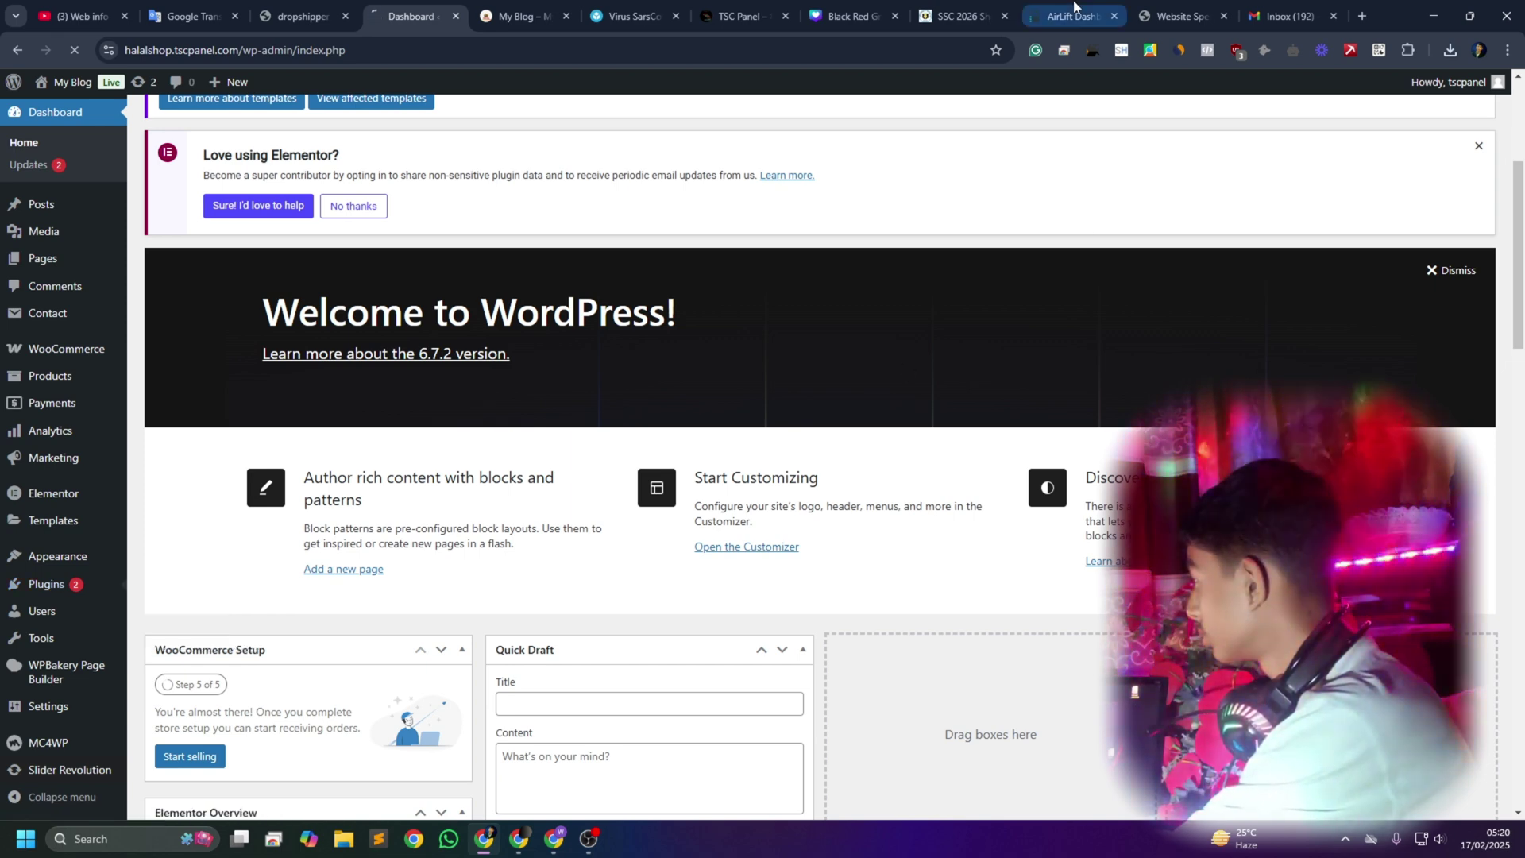
left_click(1068, 16)
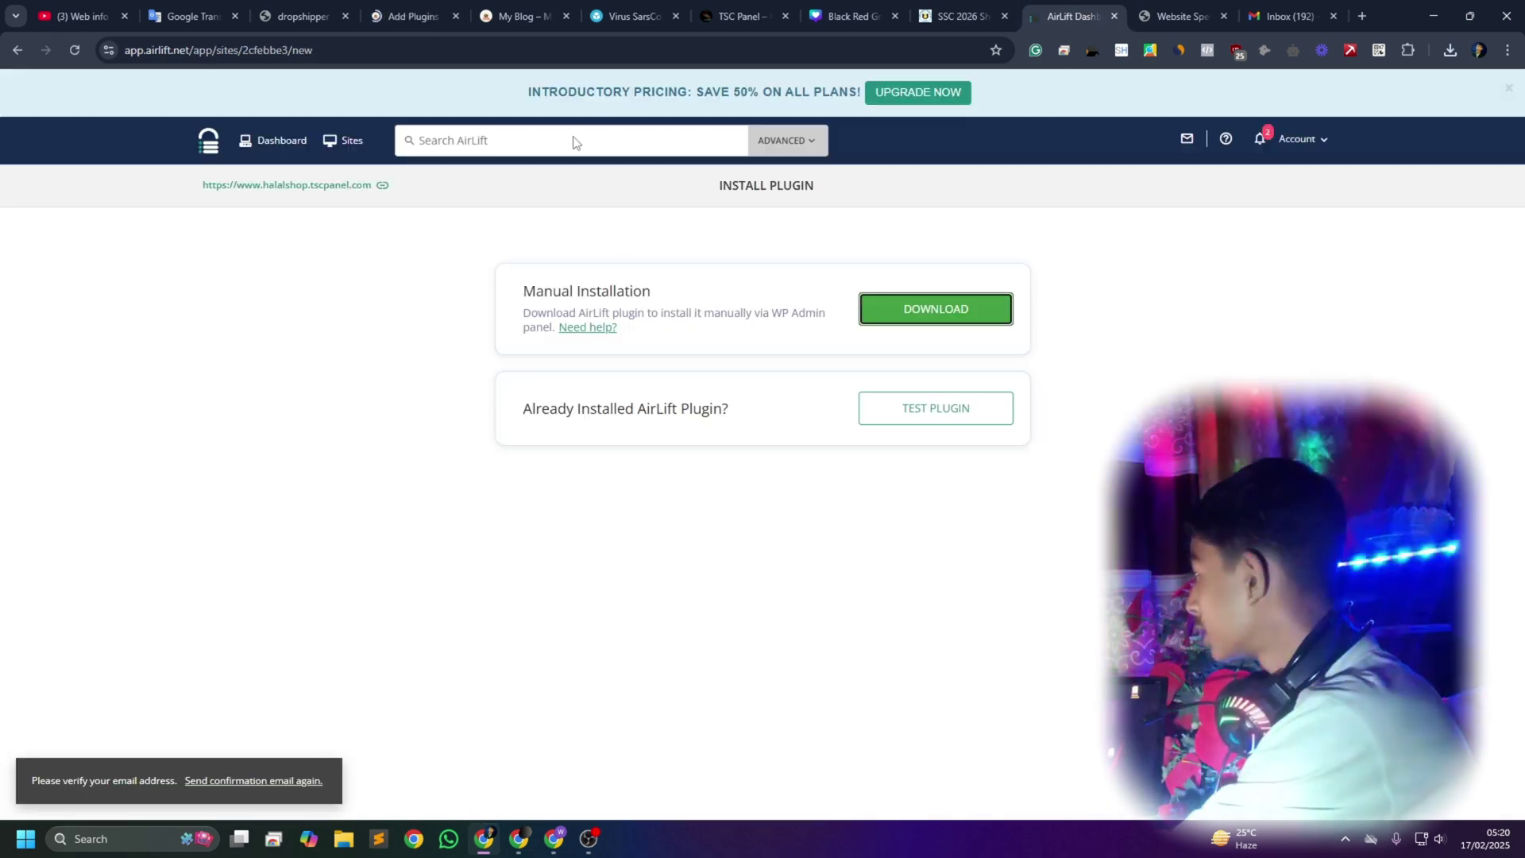
left_click(416, 8)
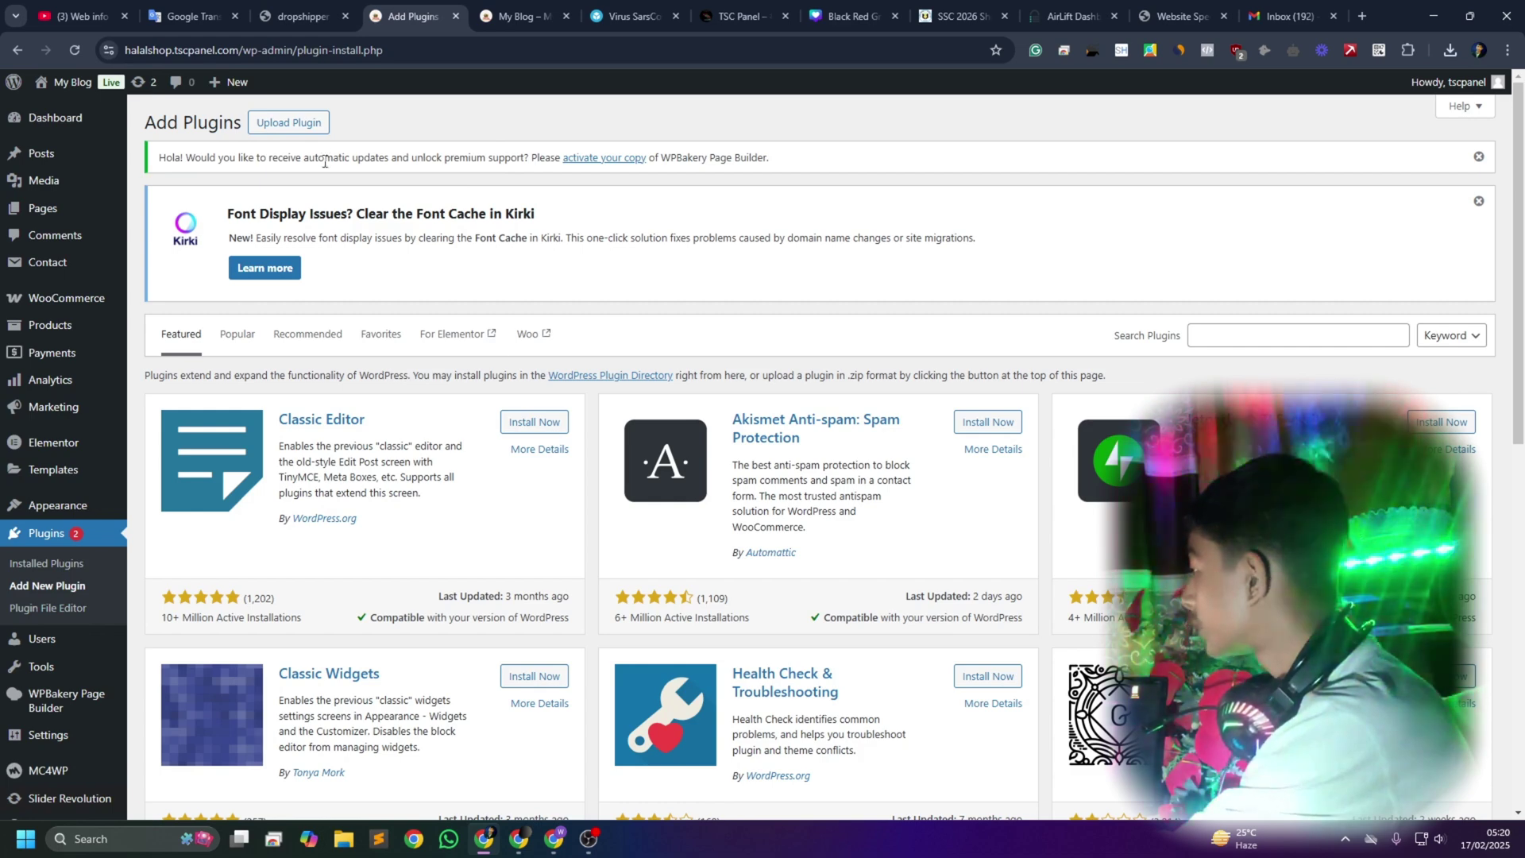
Upload airlift.zip from the Downloads folder to WordPress, then install and activate the plugin.
left_click(300, 124)
left_click(720, 446)
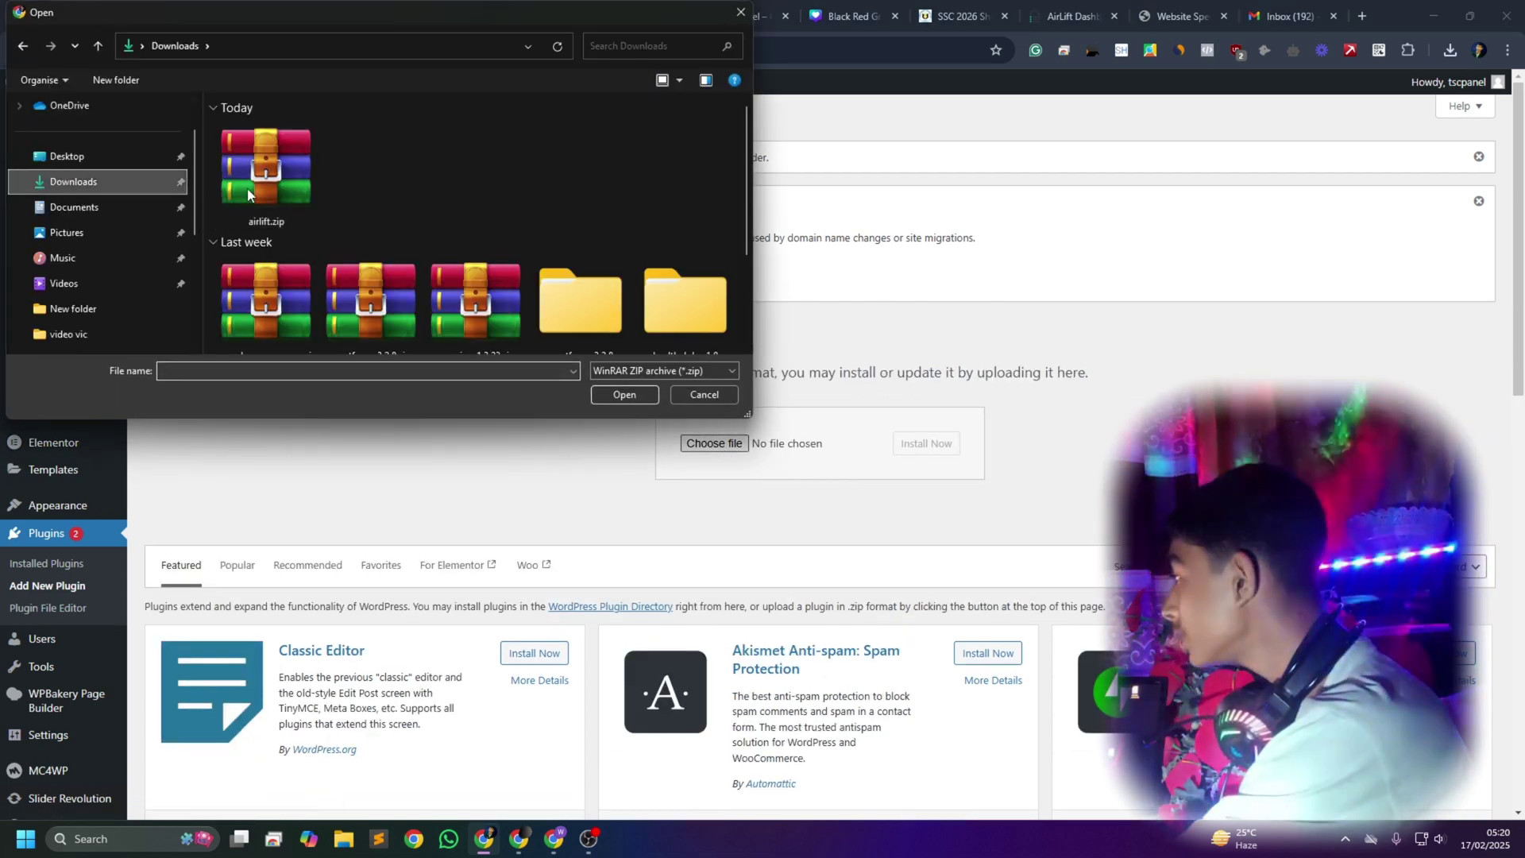
left_click(267, 175)
left_click(623, 395)
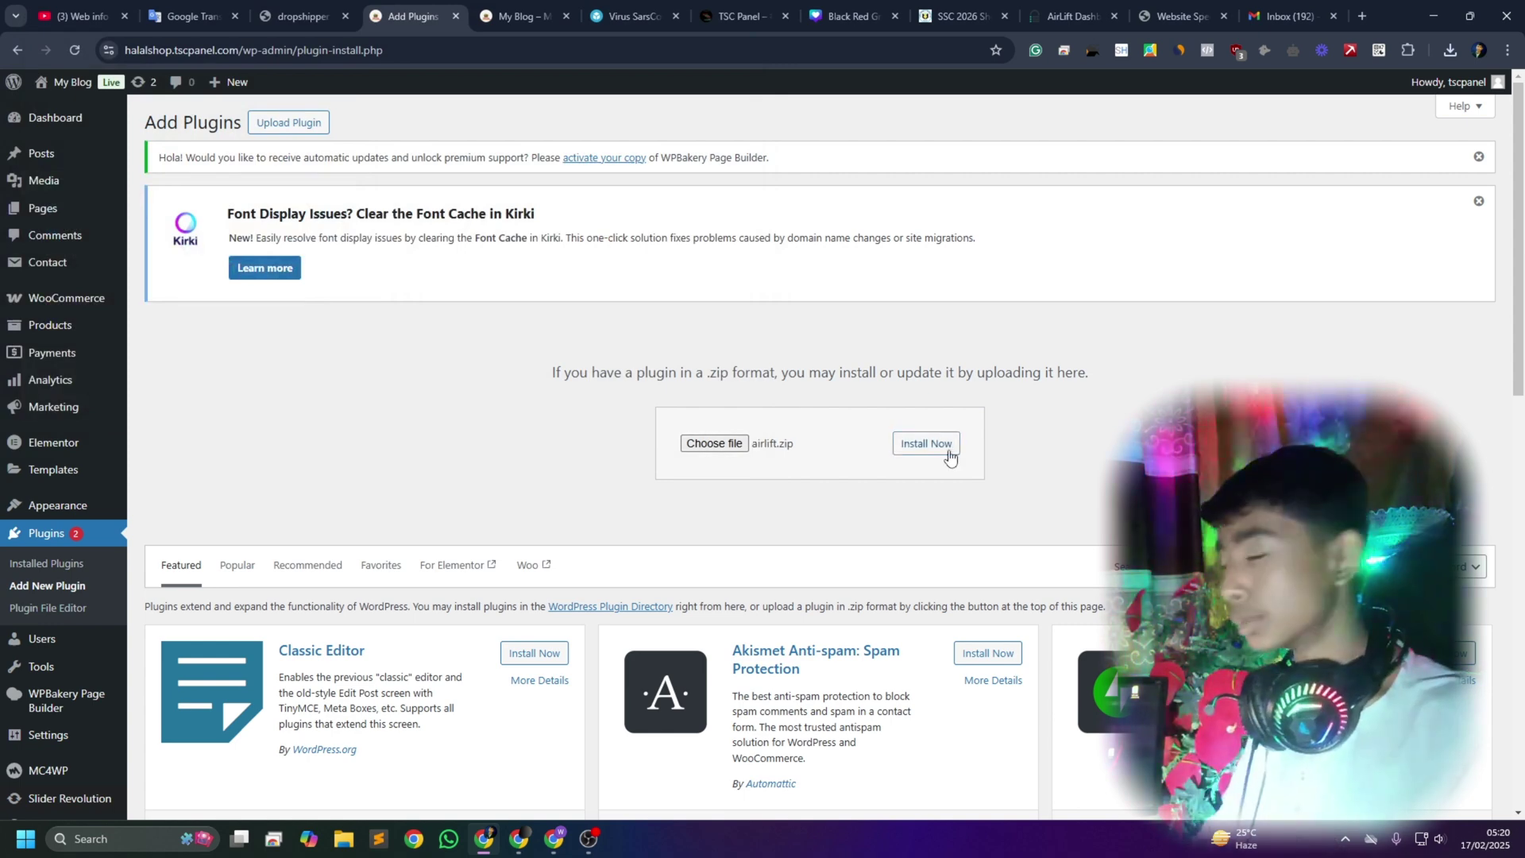
left_click(945, 449)
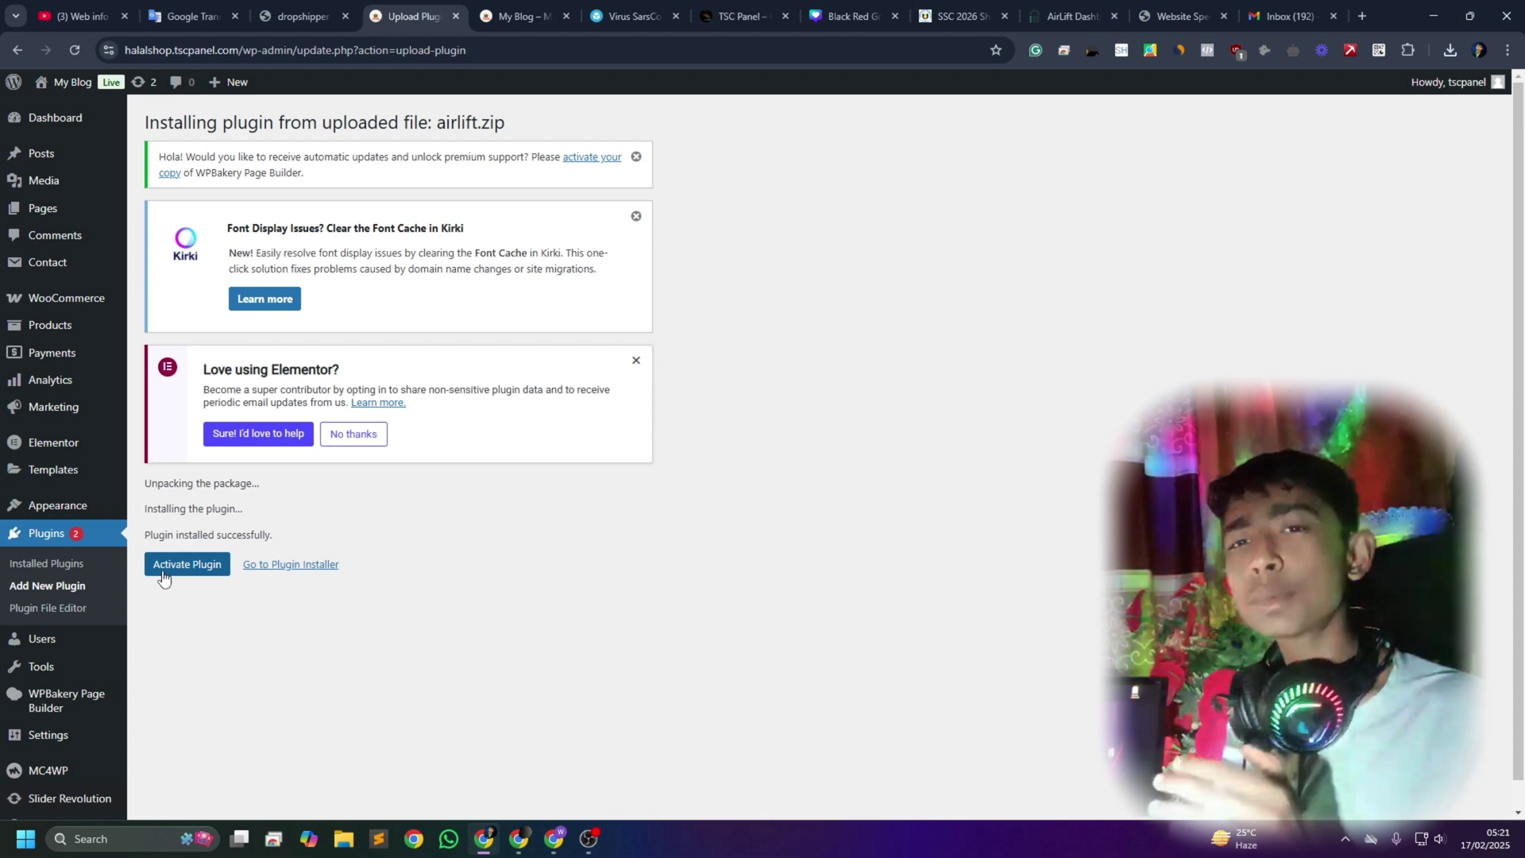
left_click(164, 571)
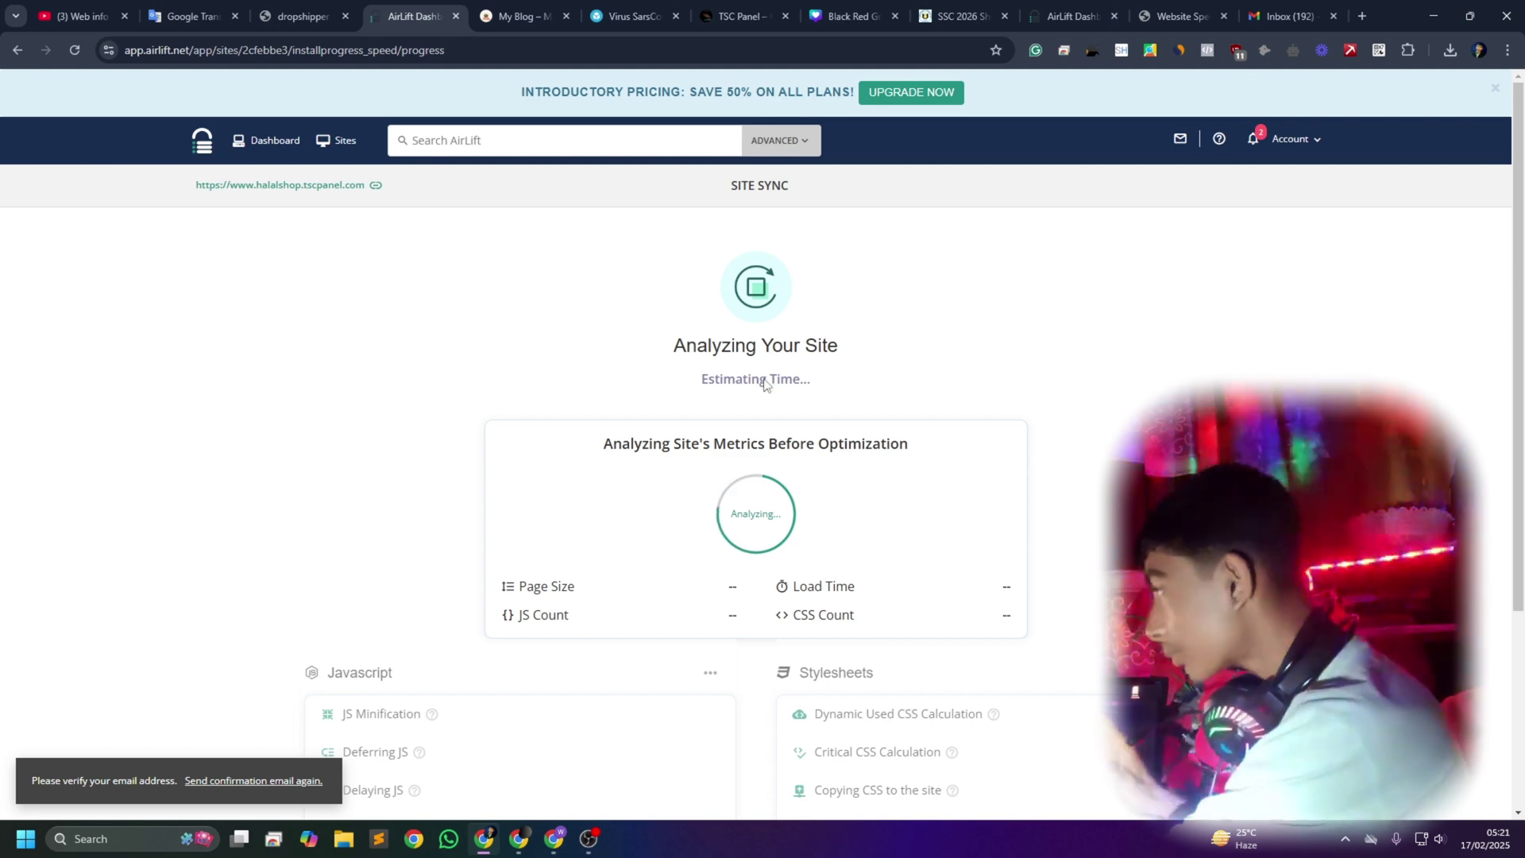
Look over the site analysis progress page, then view the AirLift overview and the list of added sites.
scroll(794, 467, "down", 2)
scroll(792, 487, "up", 2)
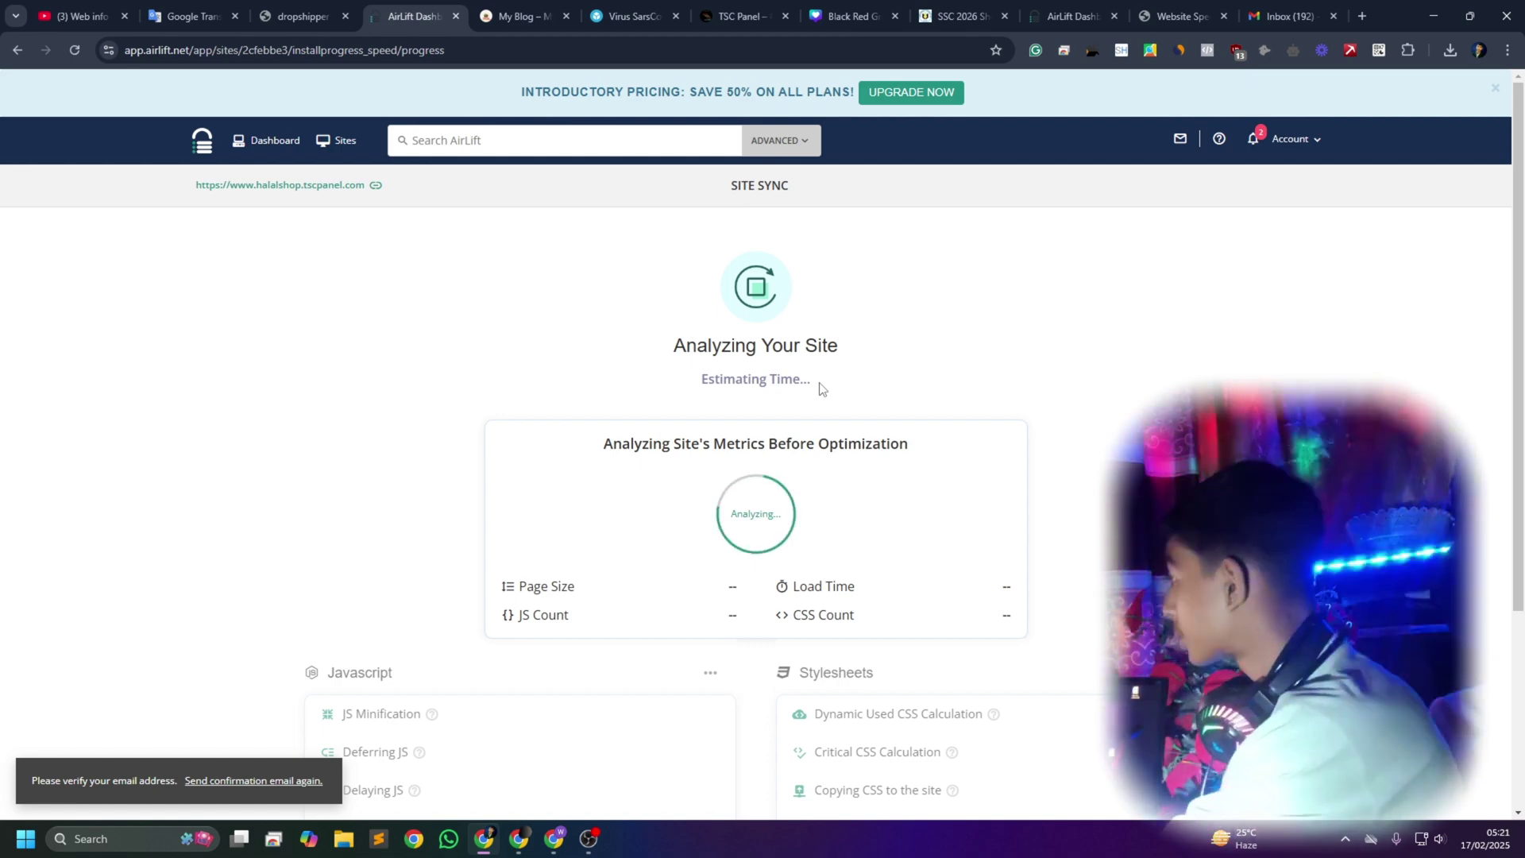
left_click(1076, 10)
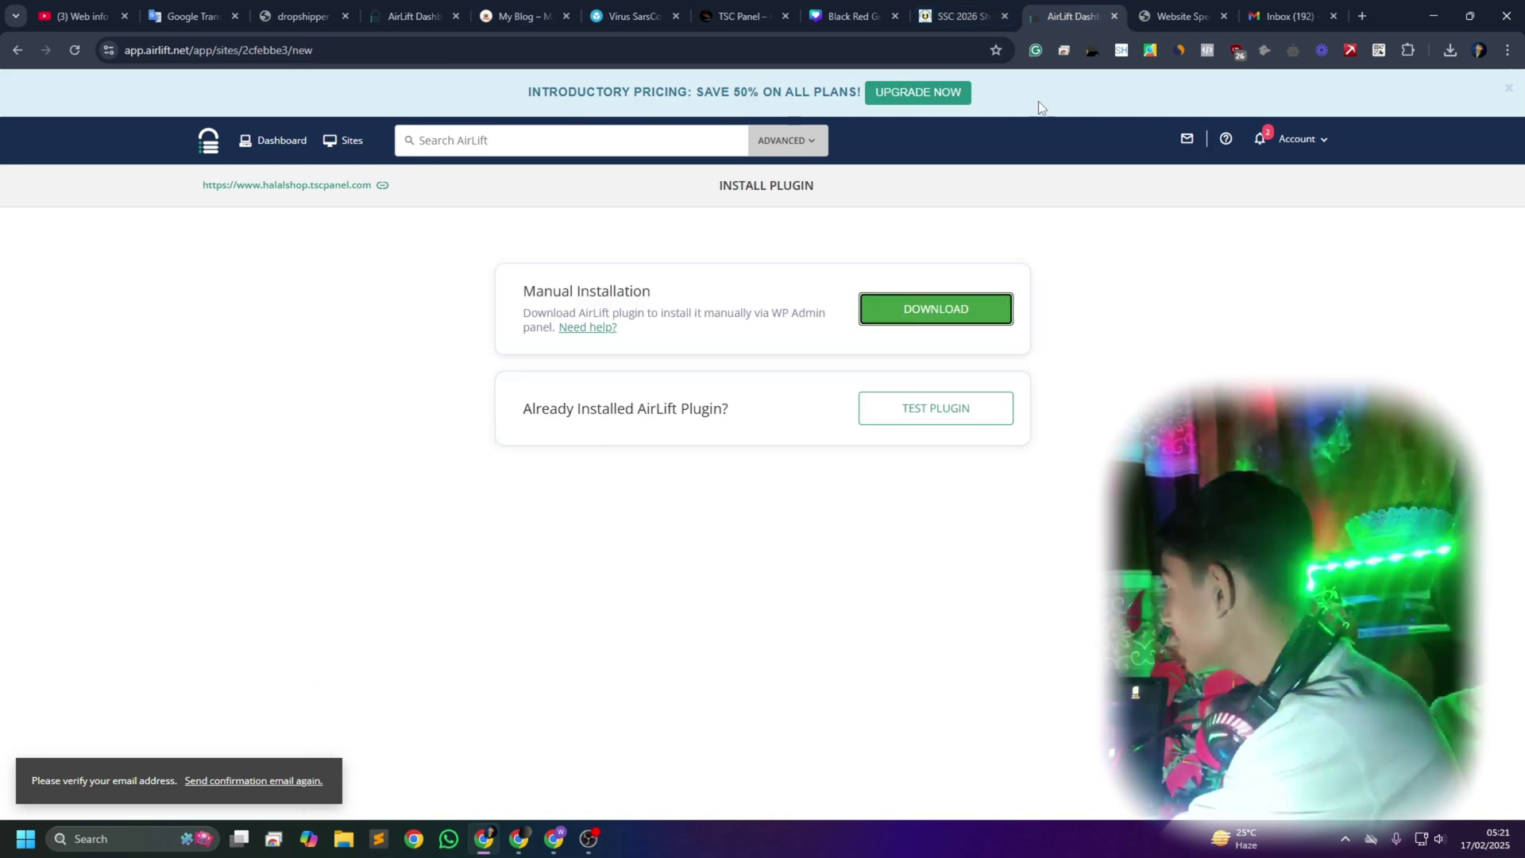
left_click(258, 149)
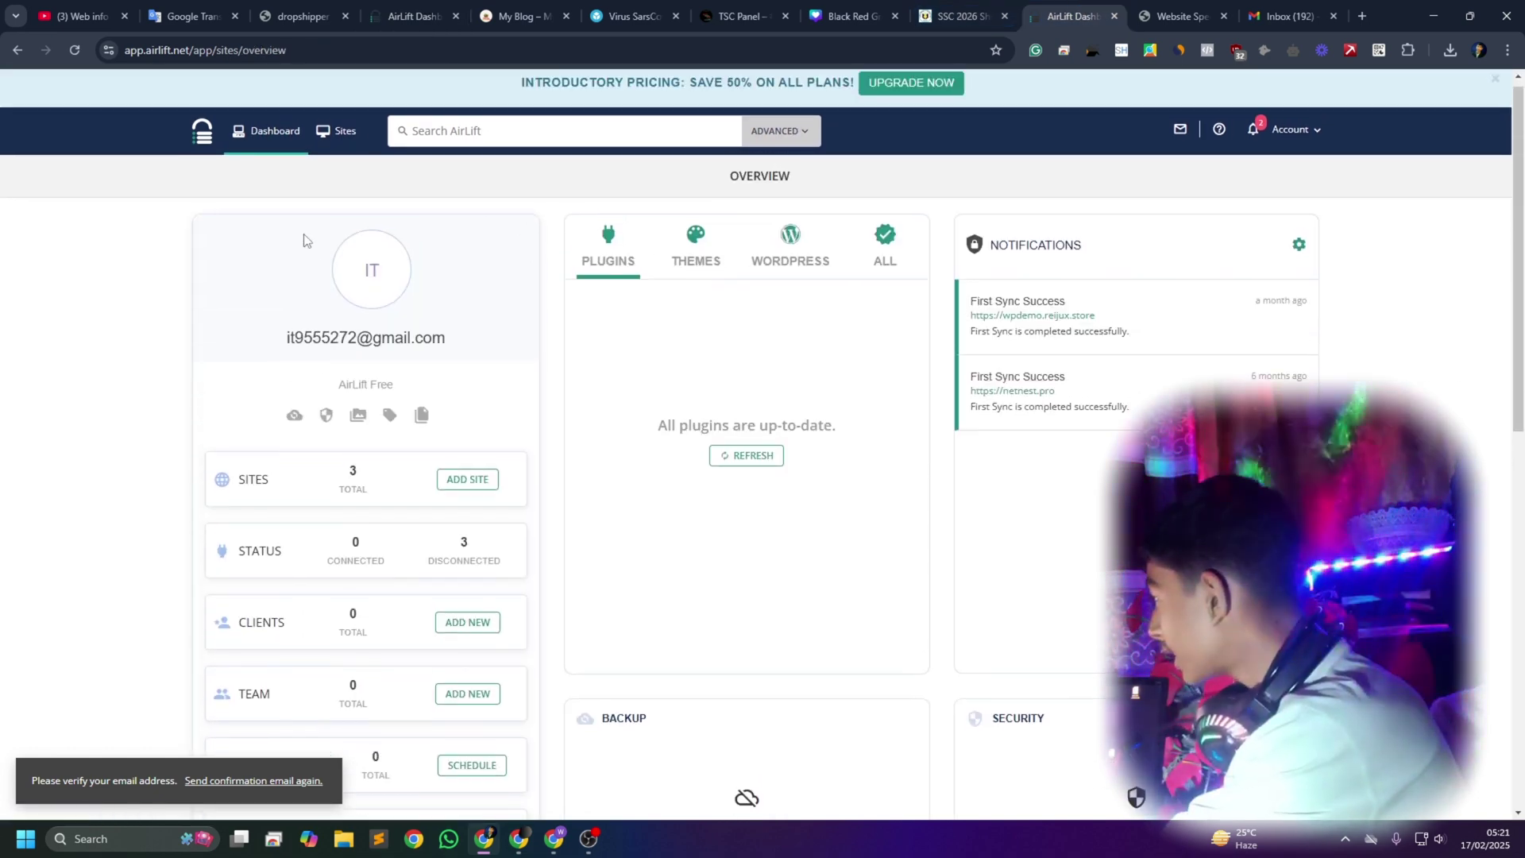
left_click(340, 143)
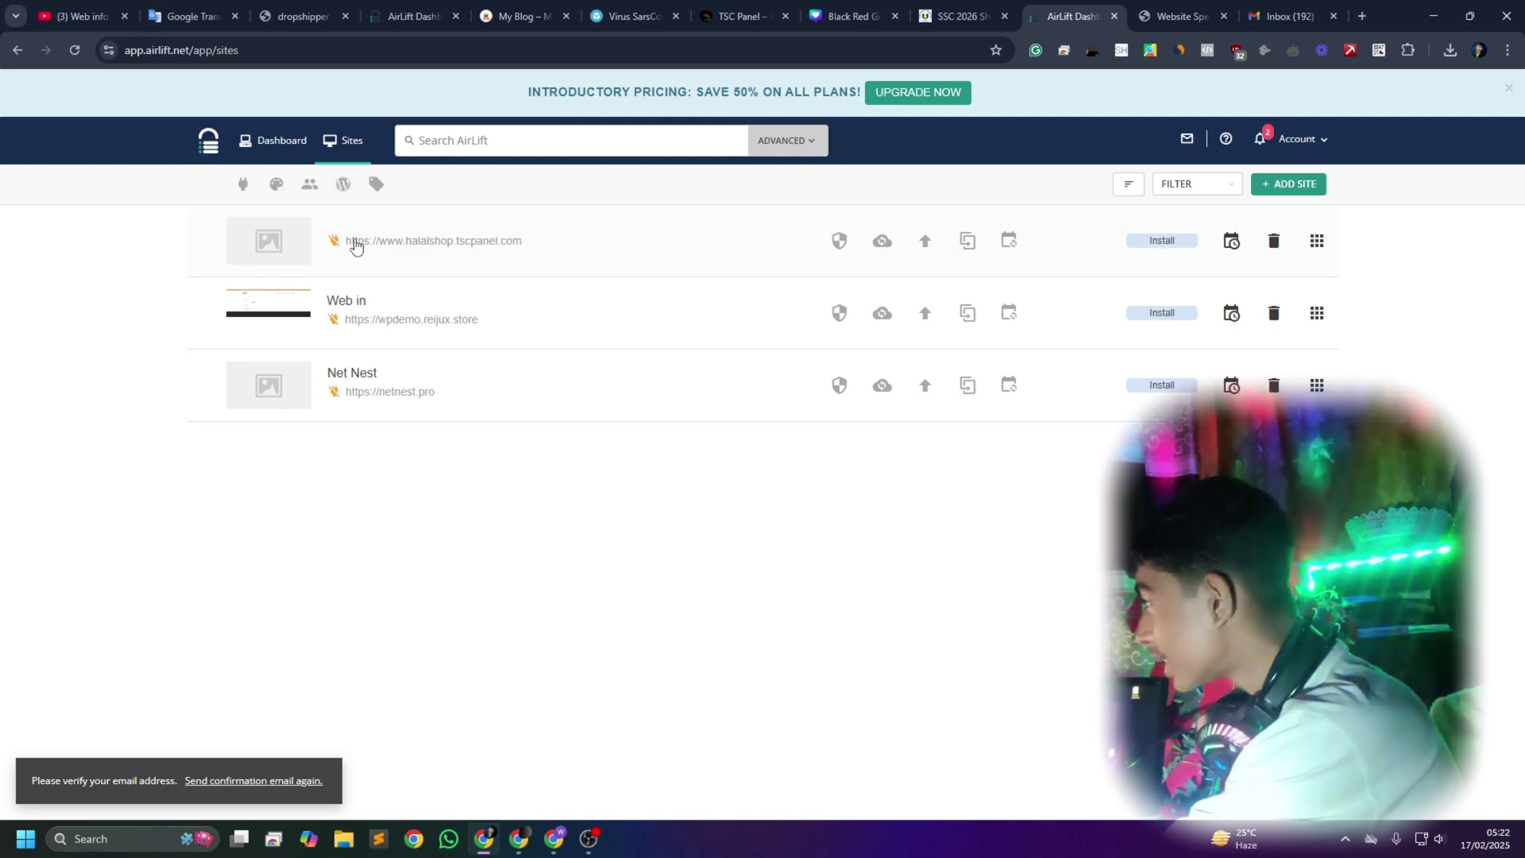
Start the AirLift plugin installation check for the Halal shop site and look at its site analysis progress.
left_click(1161, 243)
left_click(933, 410)
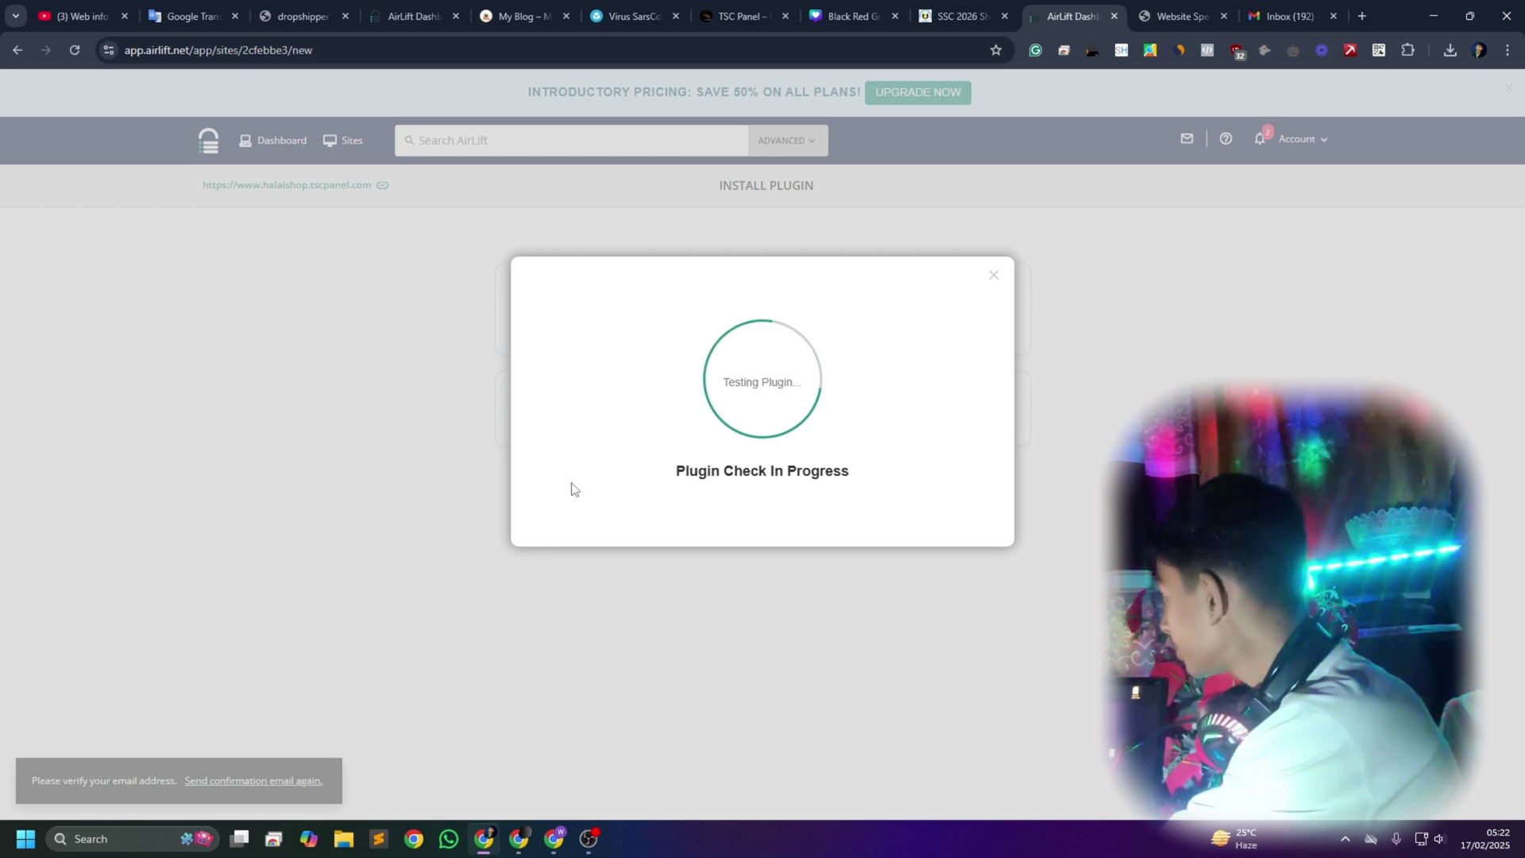
left_click(395, 6)
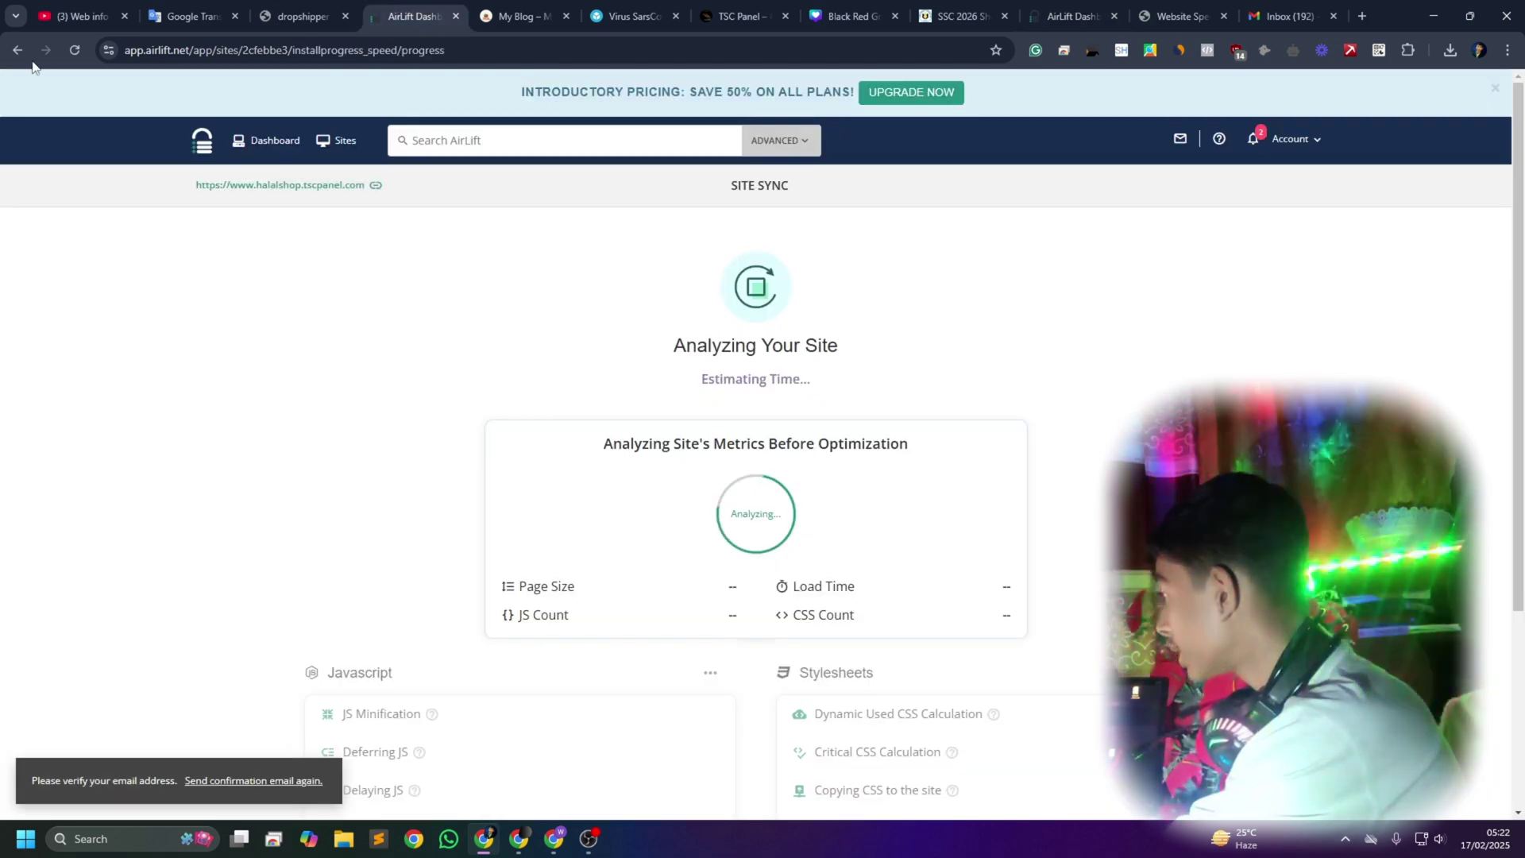
scroll(725, 395, "down", 3)
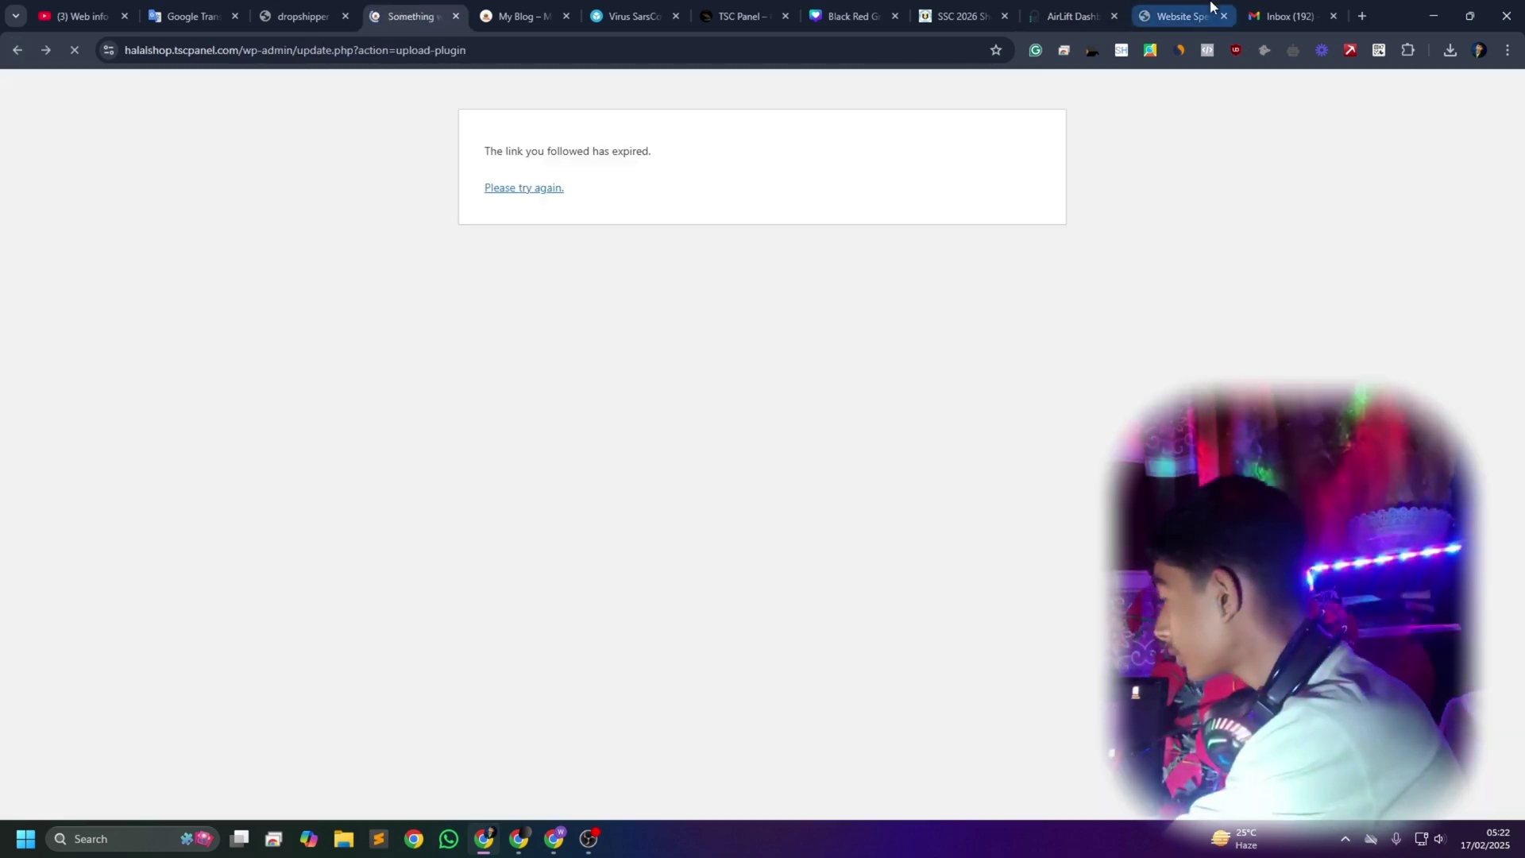
Look at the earlier website speed test results, then open the AirLift dashboard from the shop's AirLift plugin page in WordPress.
left_click(1155, 20)
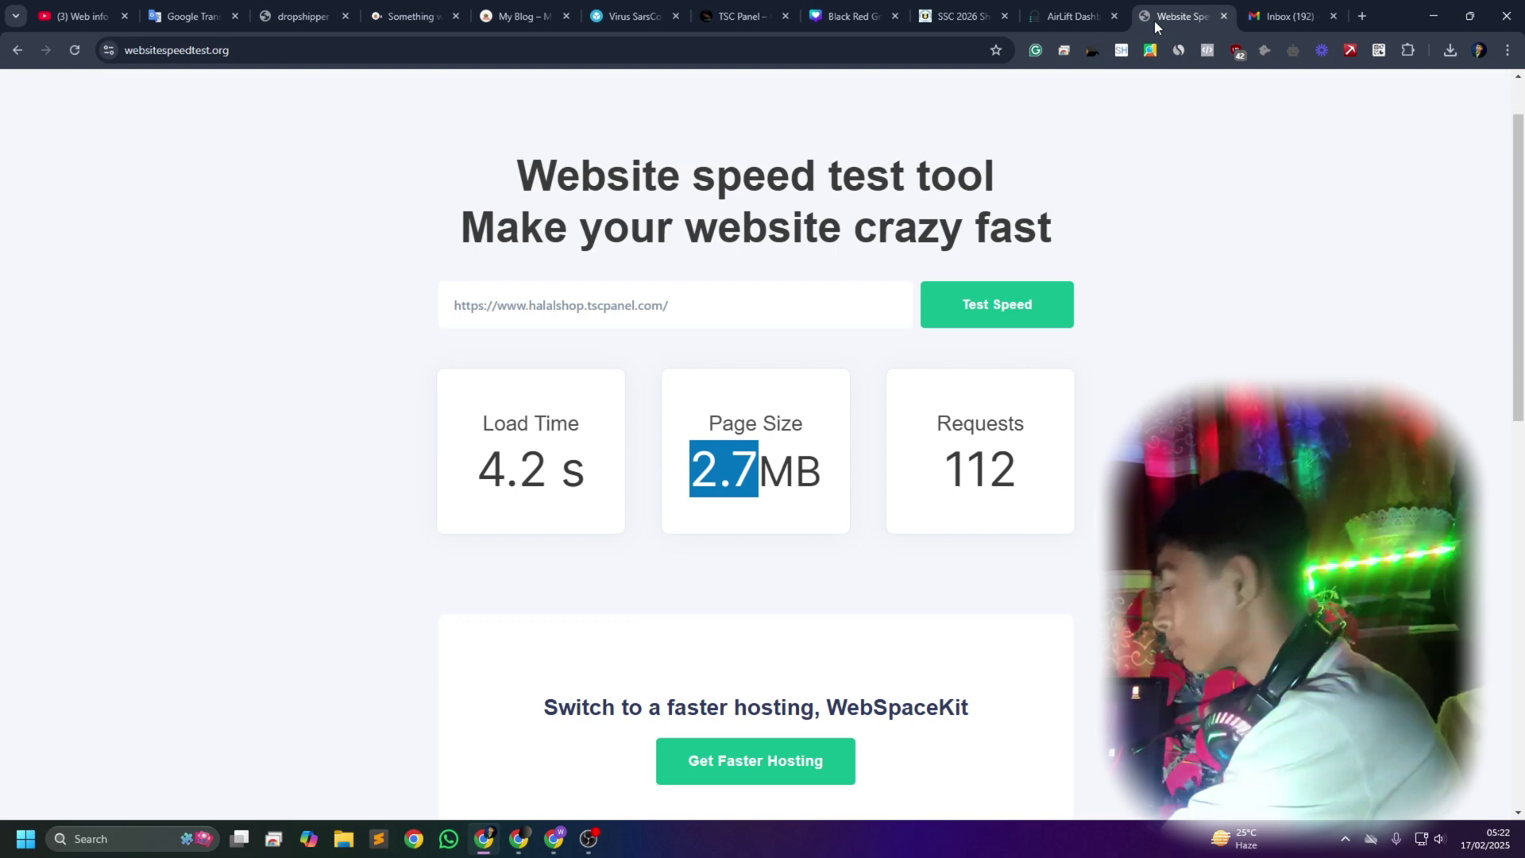
left_click(1033, 17)
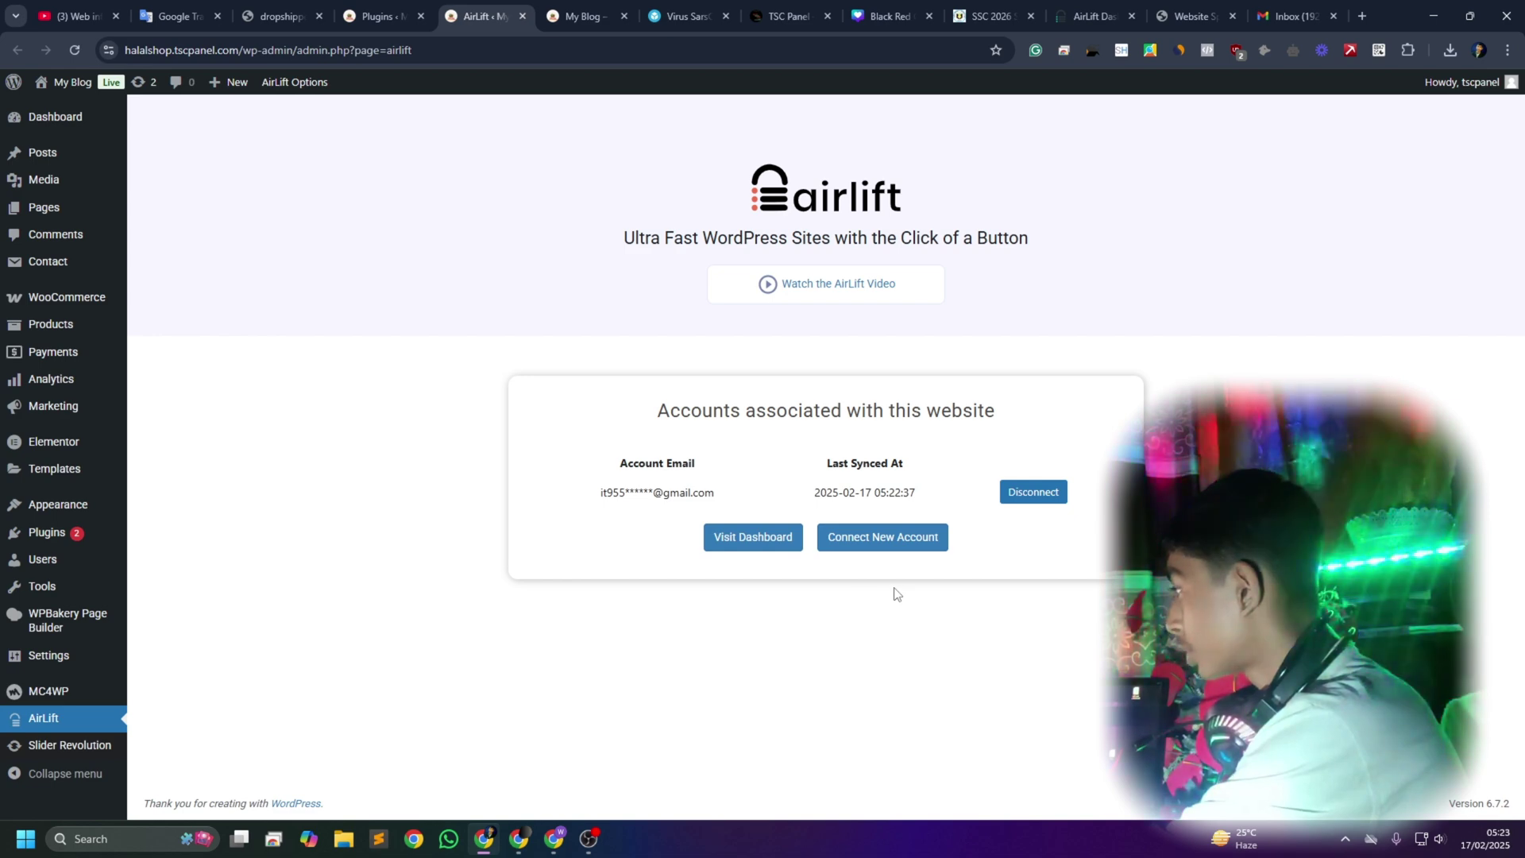
left_click(749, 540)
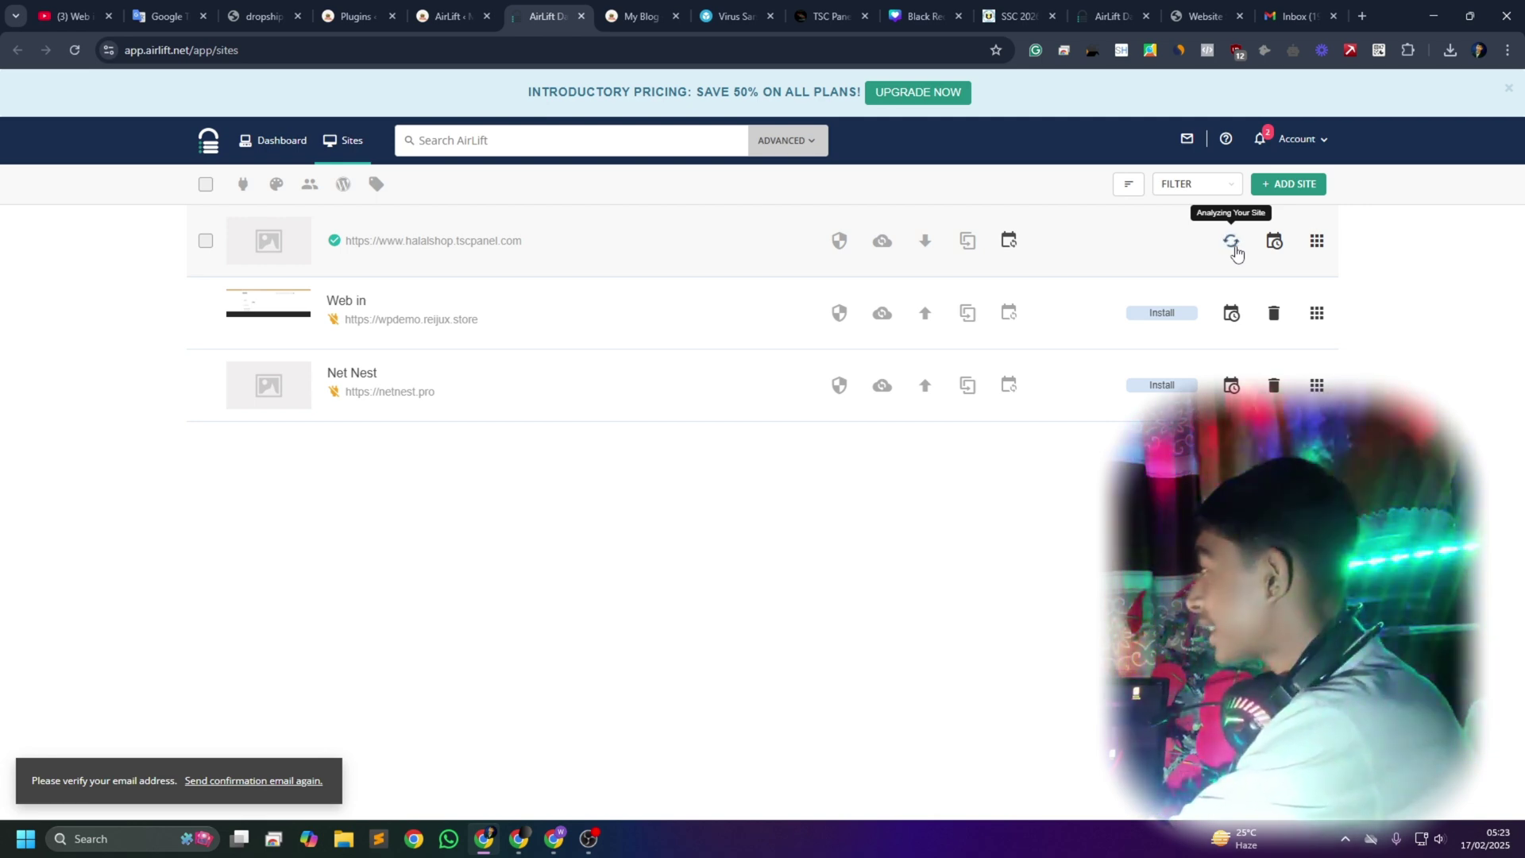
View the Halal shop storefront and reload its home page to check how it loads.
left_click(636, 24)
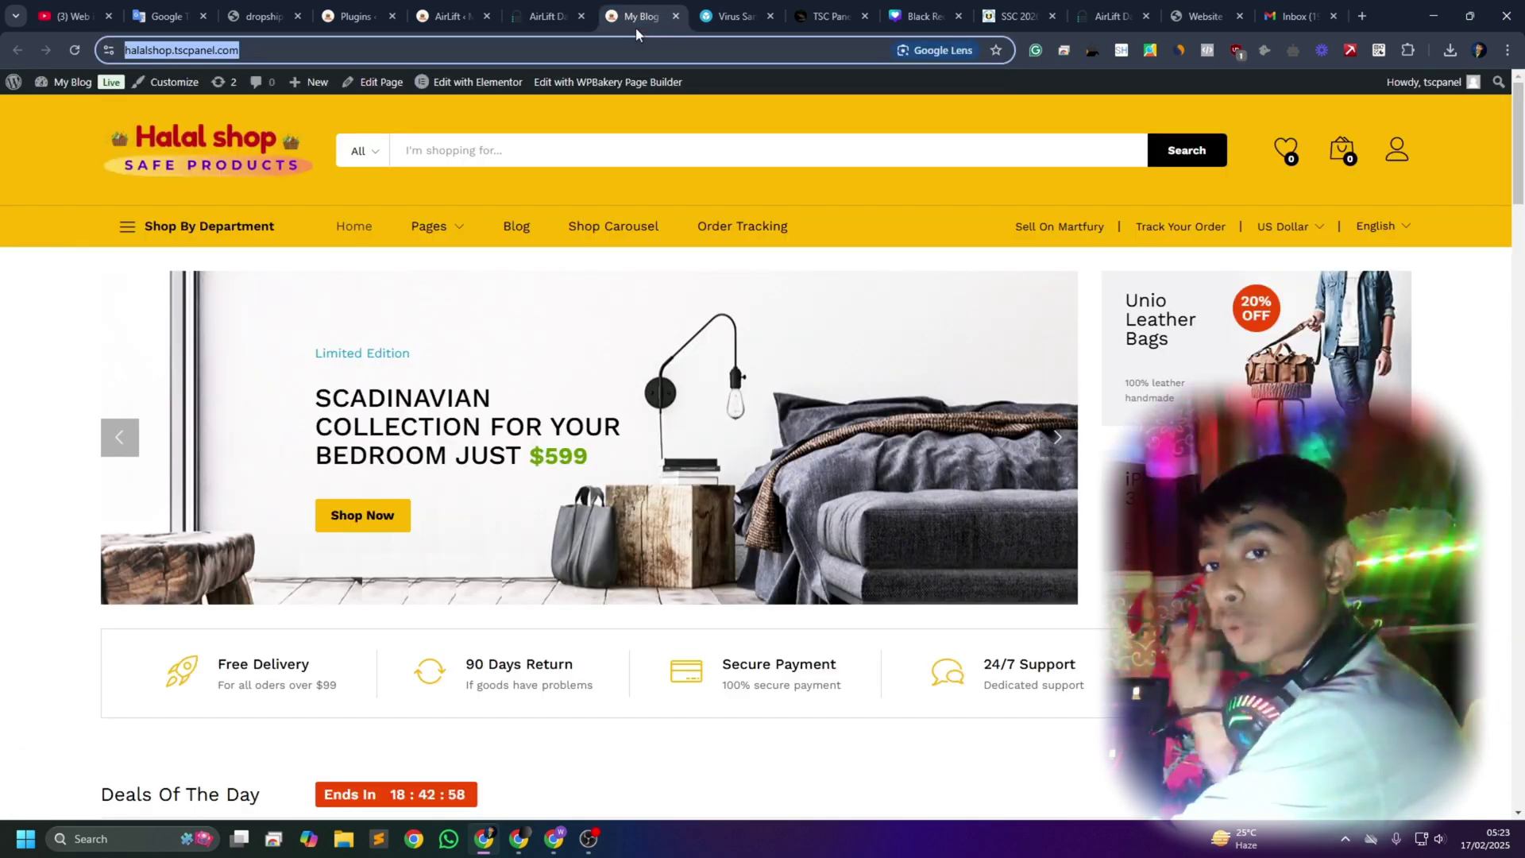
left_click(601, 57)
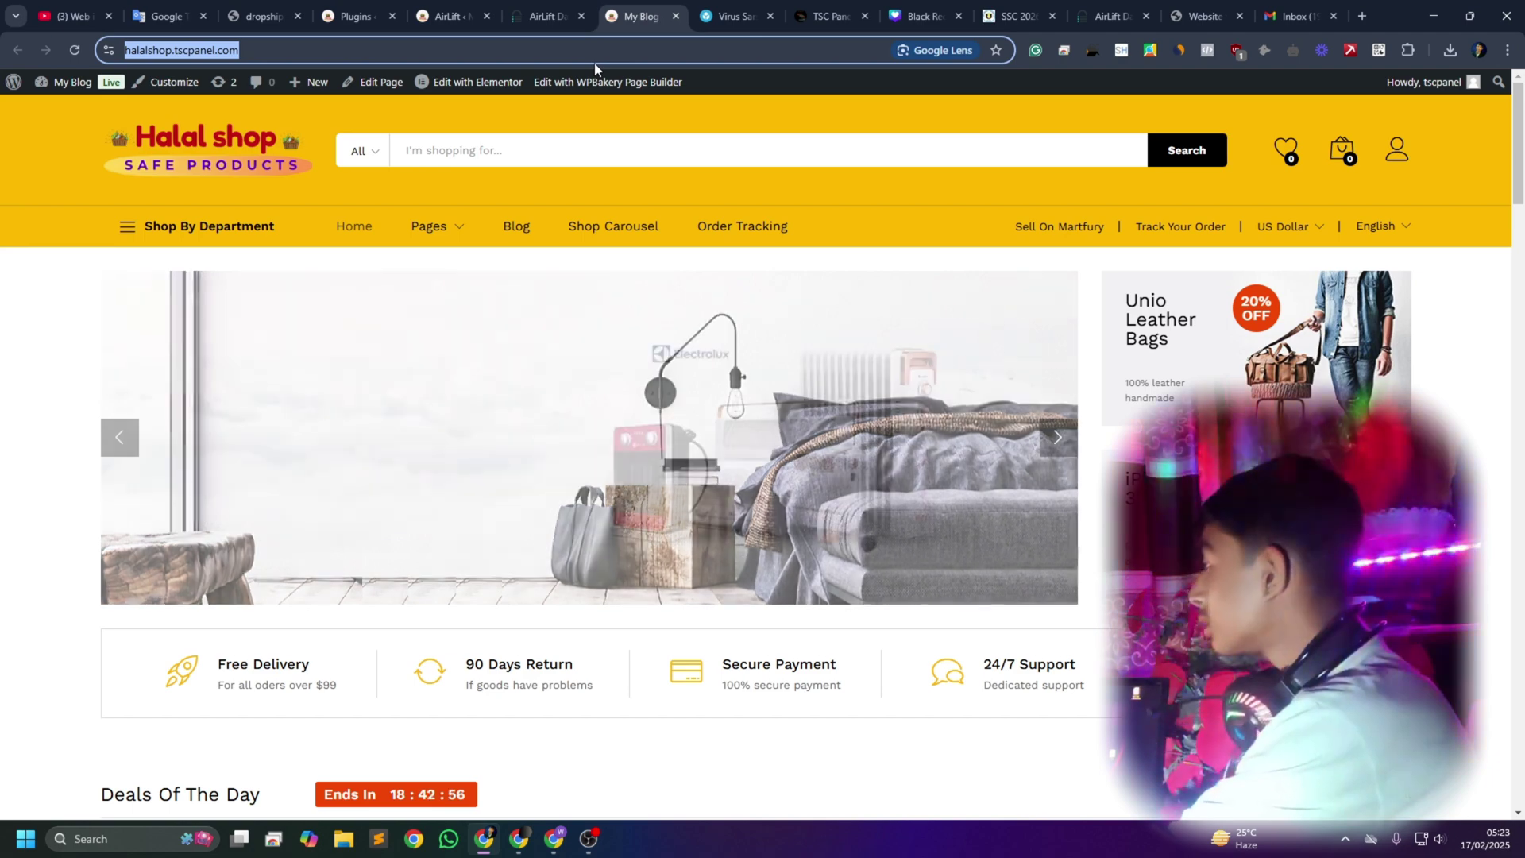
left_click(76, 50)
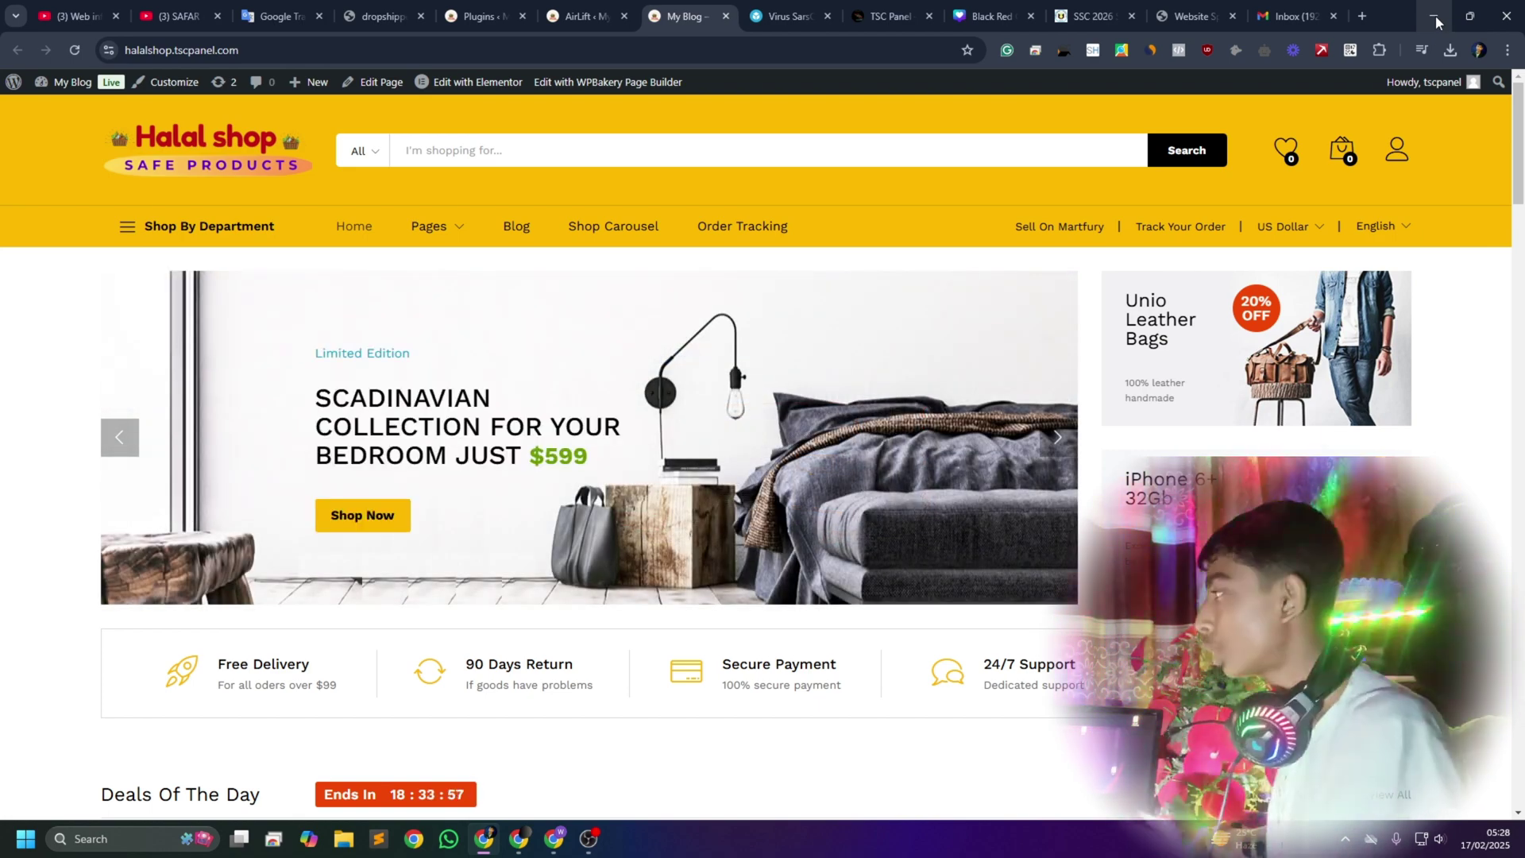
left_click(71, 50)
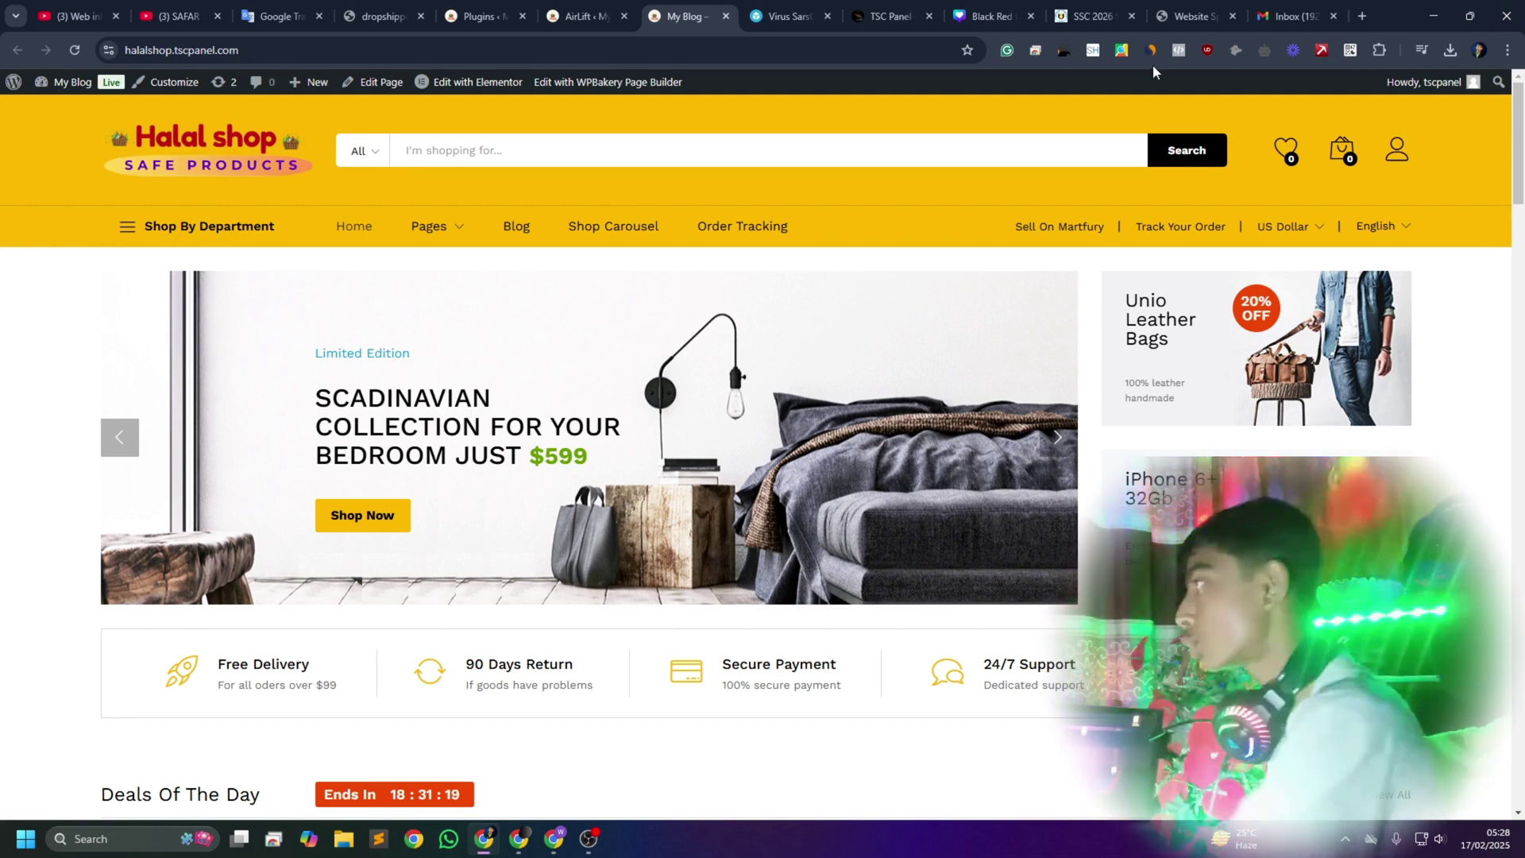
Close the old speed test page and open websitespeedtest.org afresh in a new tab.
left_click(1223, 16)
left_click(1231, 16)
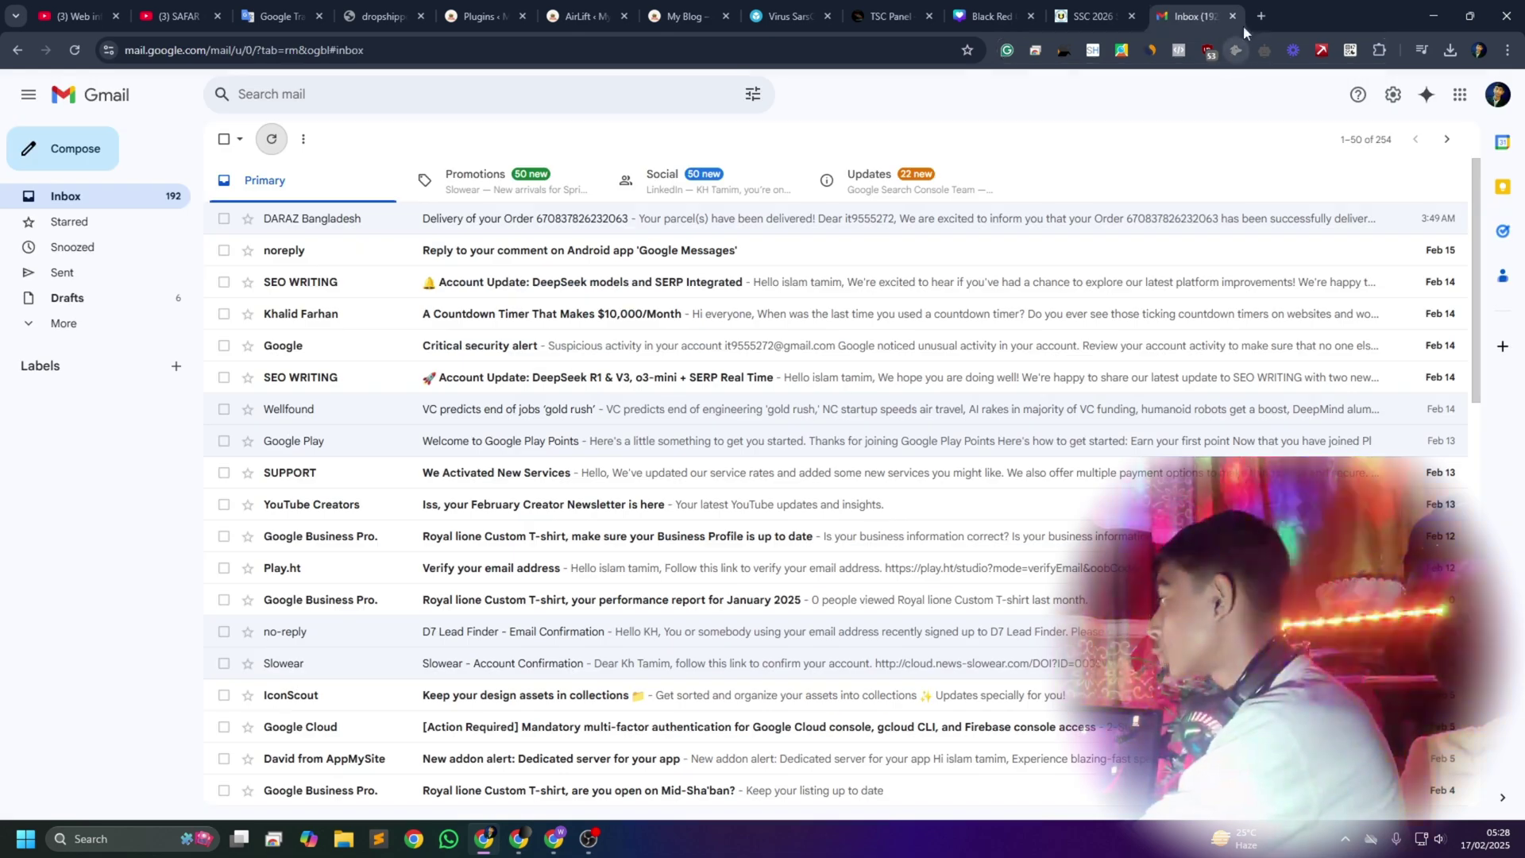
key("ctrl+t")
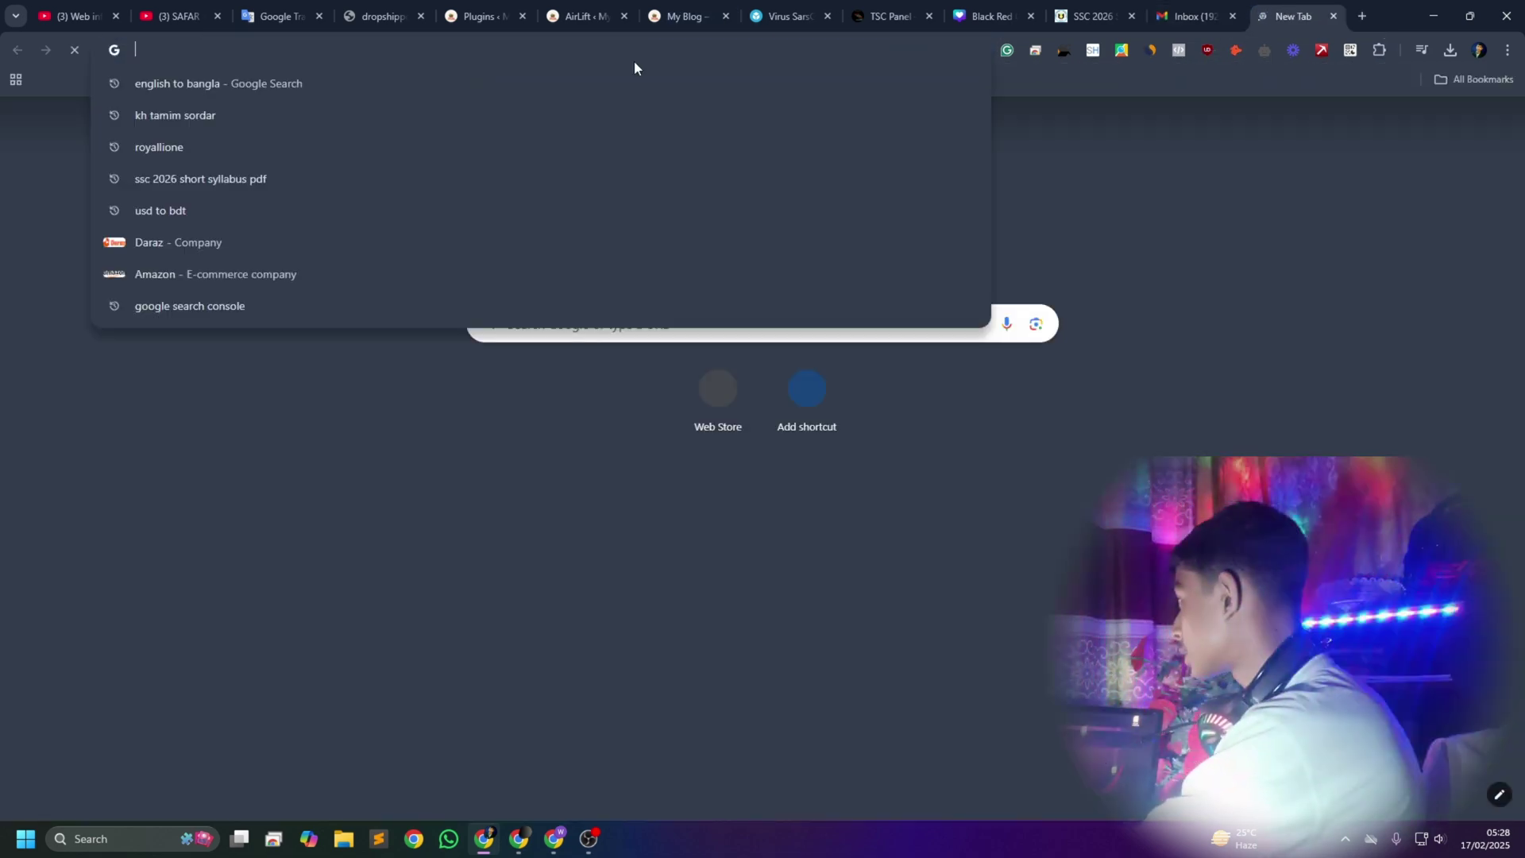
type("webs")
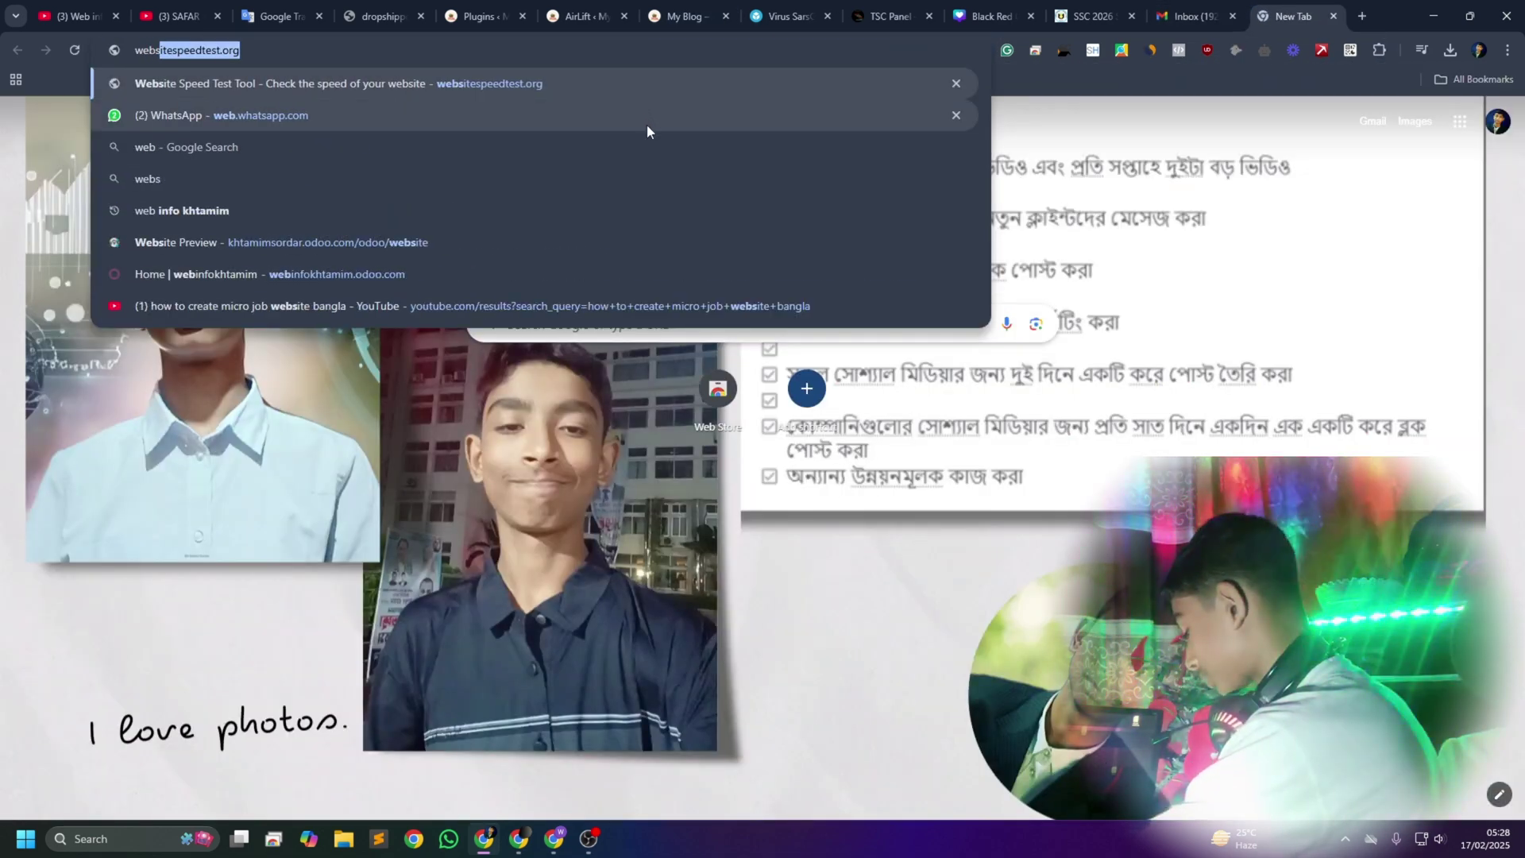
key("Return")
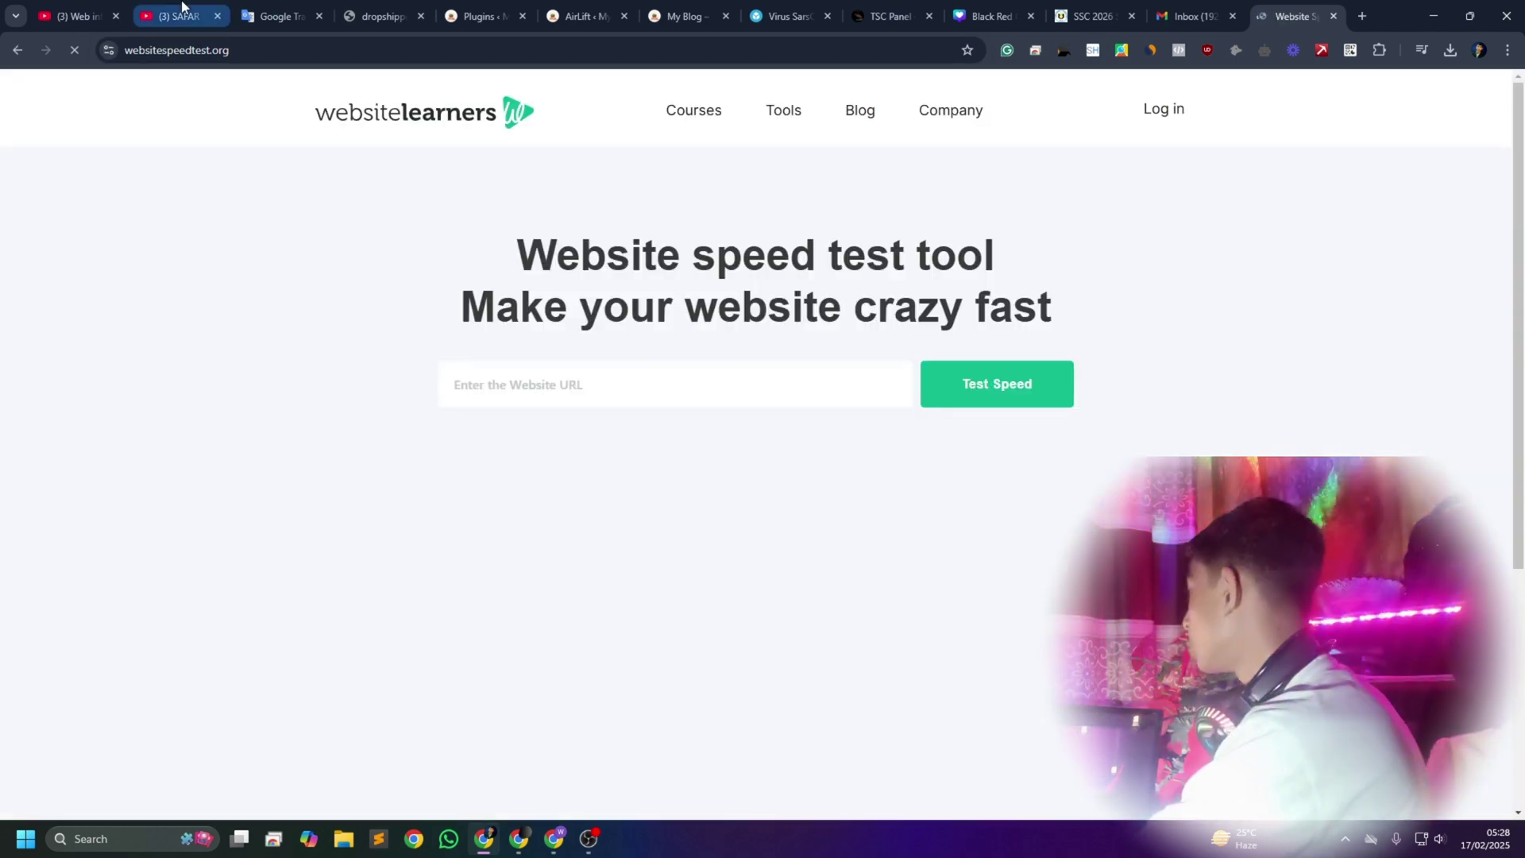
Copy the shop's domain, halalshop.tscpanel.com, from its WordPress admin address and run a website speed test on it.
left_click(450, 19)
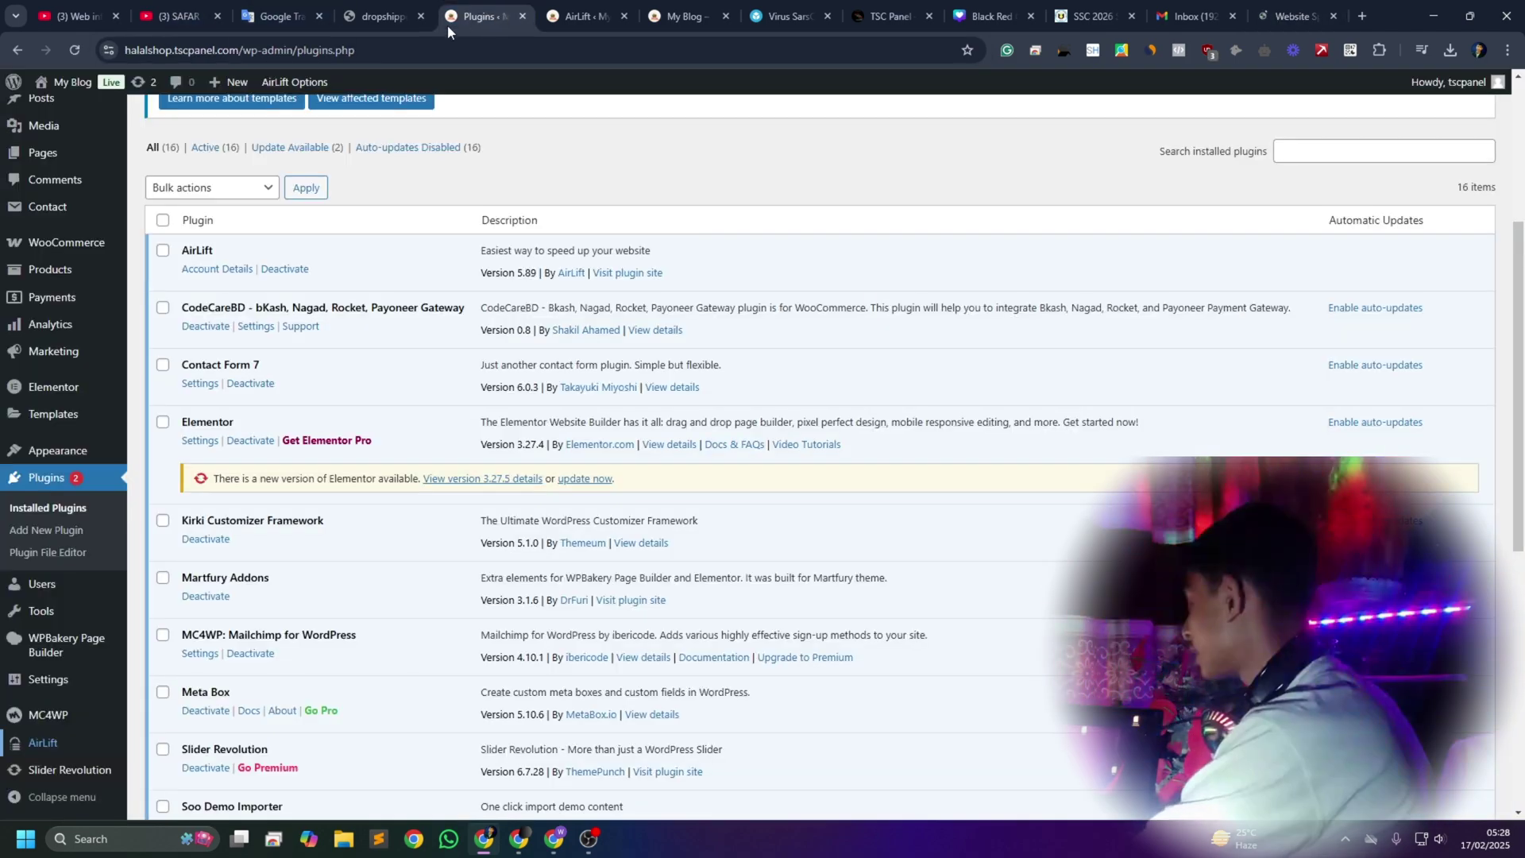
left_click_drag(244, 50, 123, 50)
key("ctrl+c")
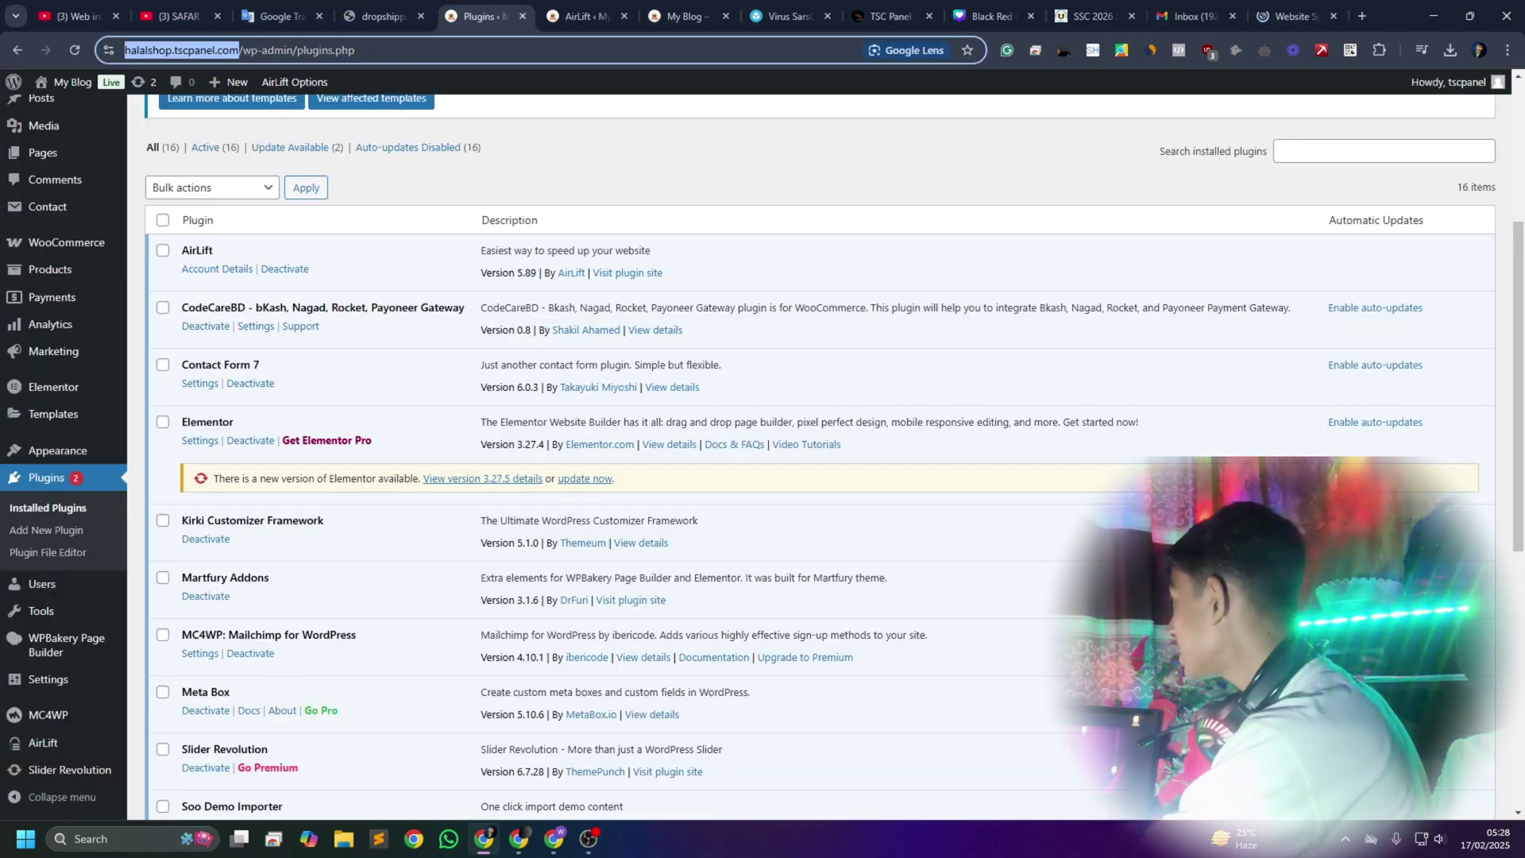
left_click(1286, 16)
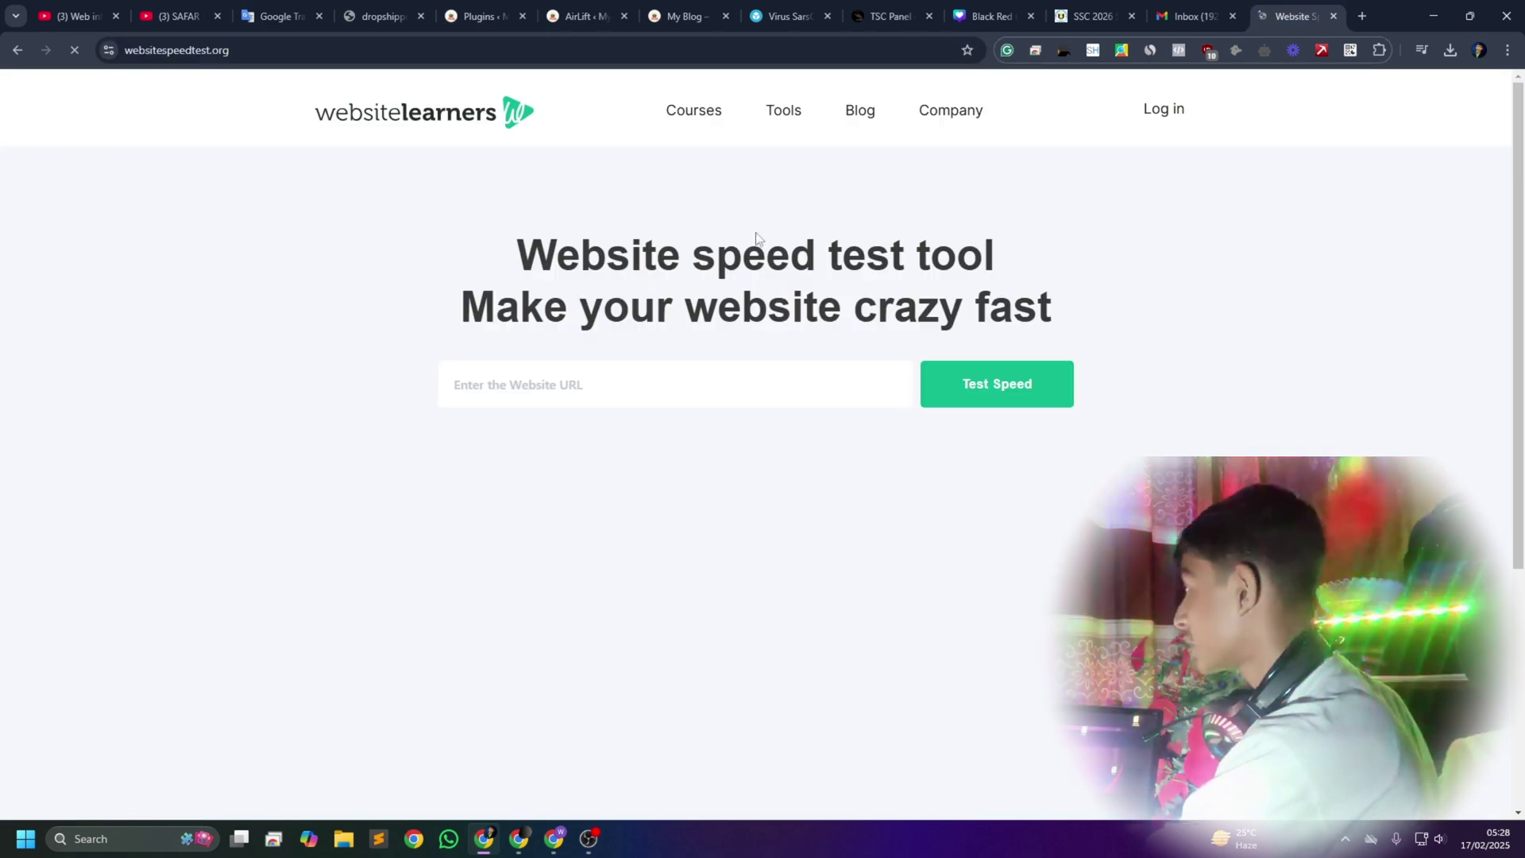
left_click(645, 376)
key("ctrl+v")
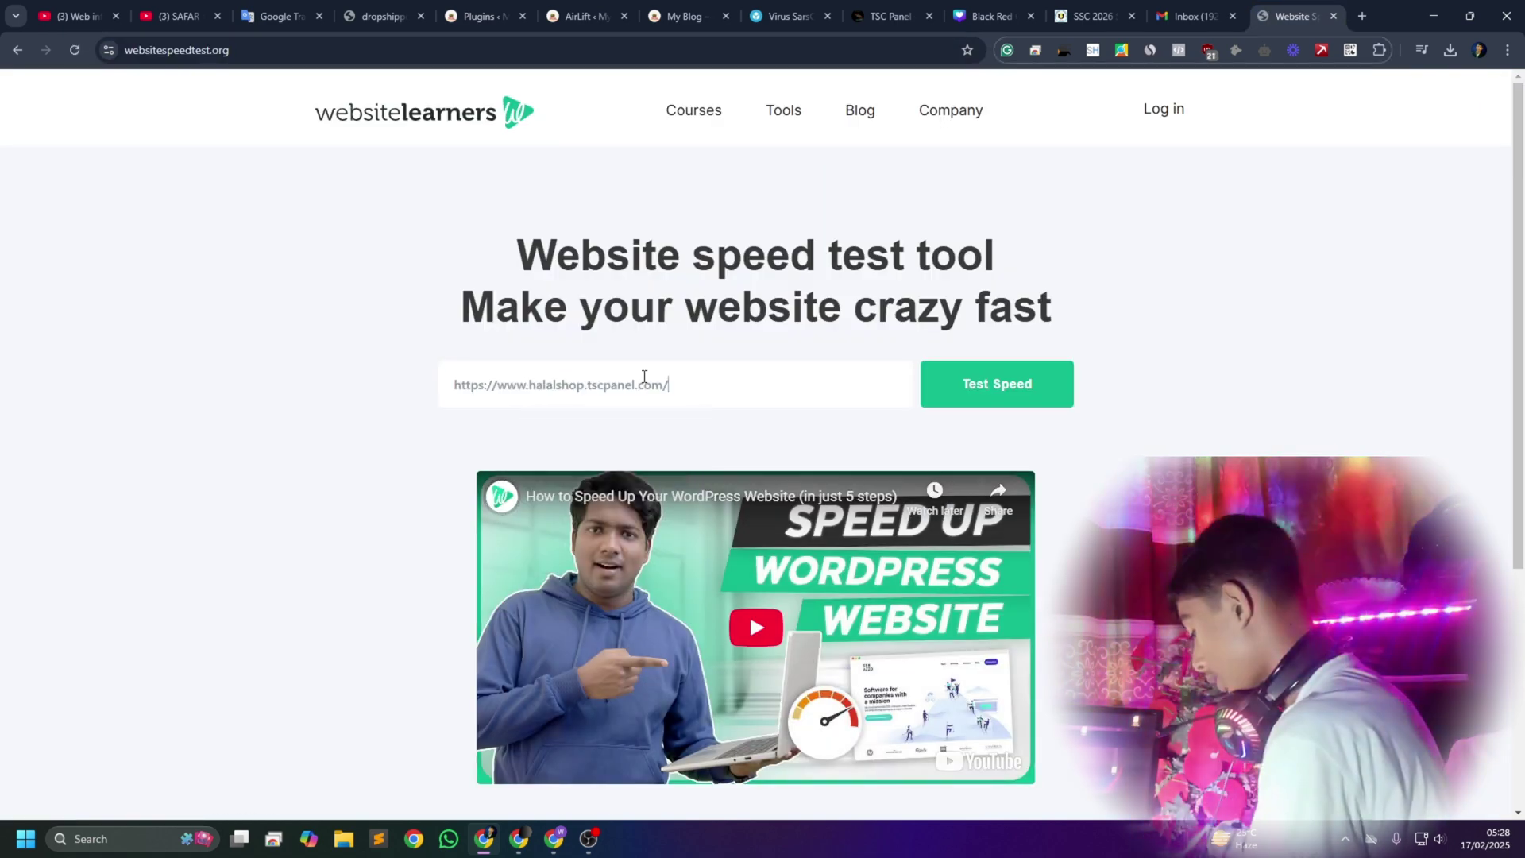
key("Return")
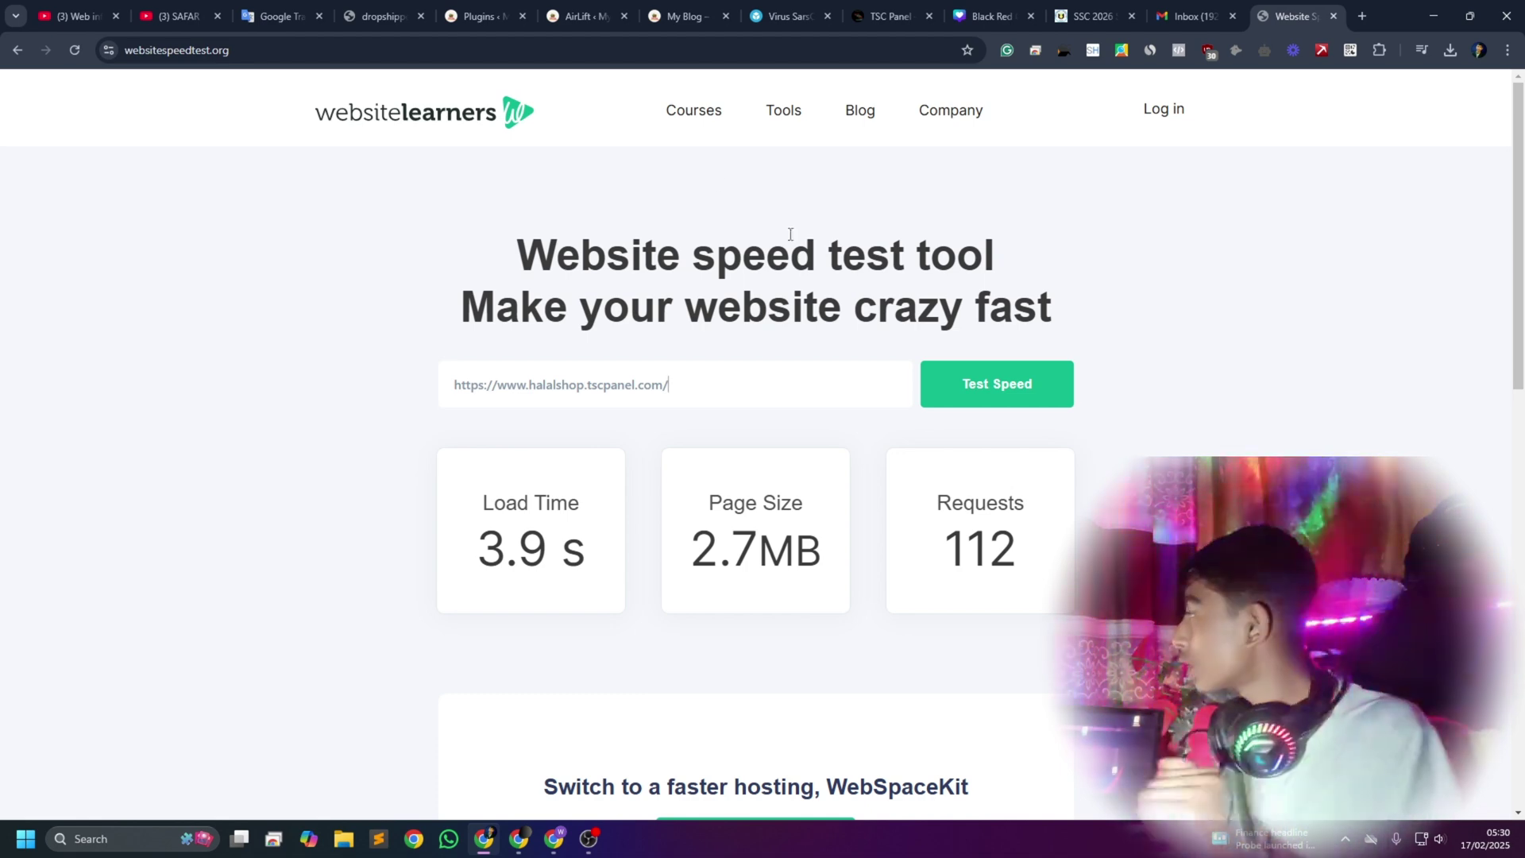
Switch to YouTube and subscribe to the open web design and development channel.
left_click(78, 16)
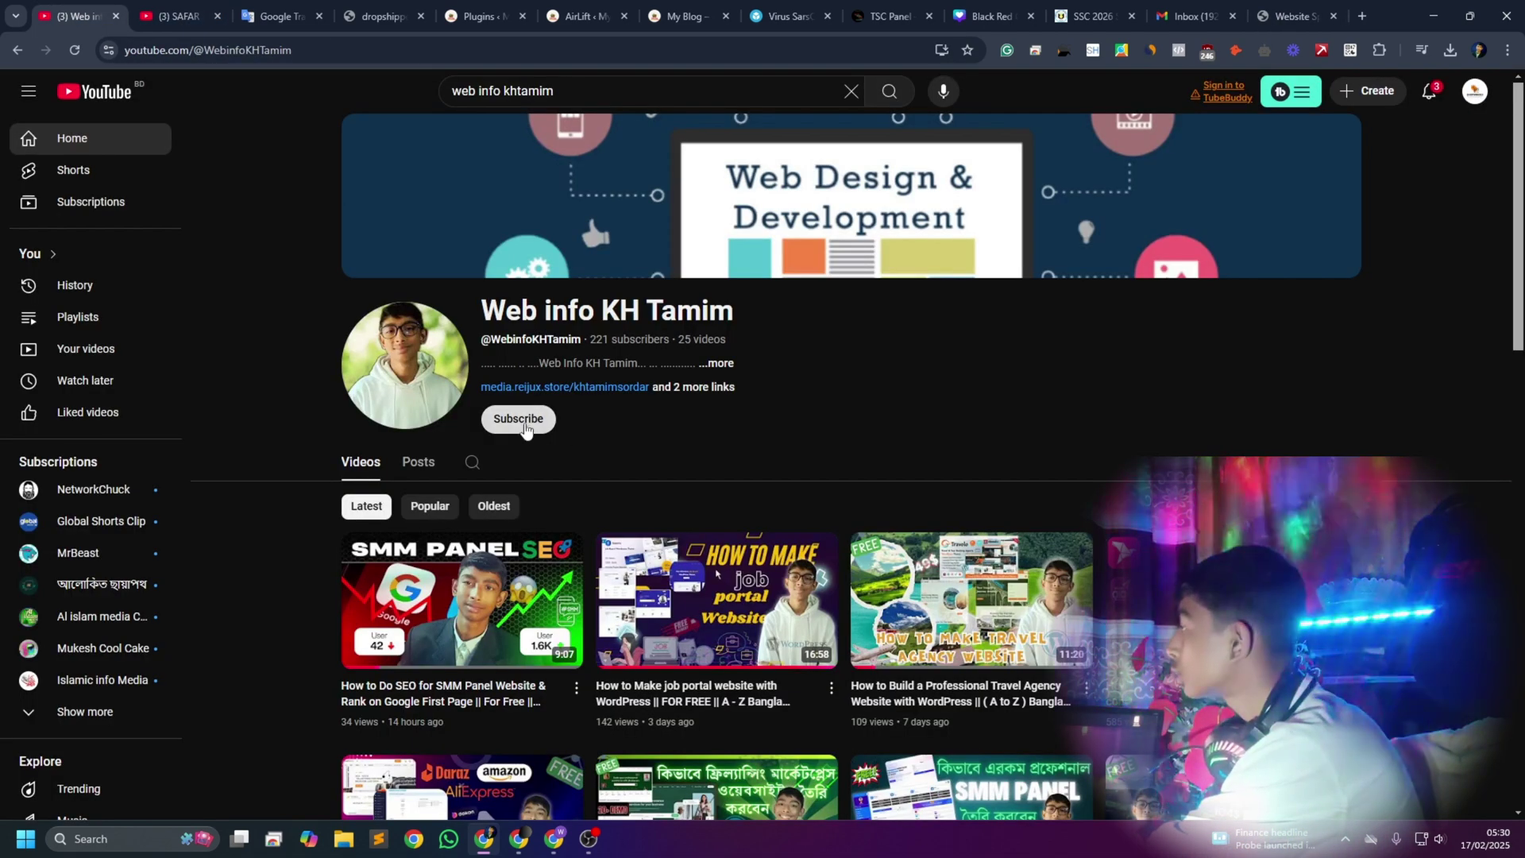
left_click(525, 429)
left_click(564, 435)
left_click(613, 457)
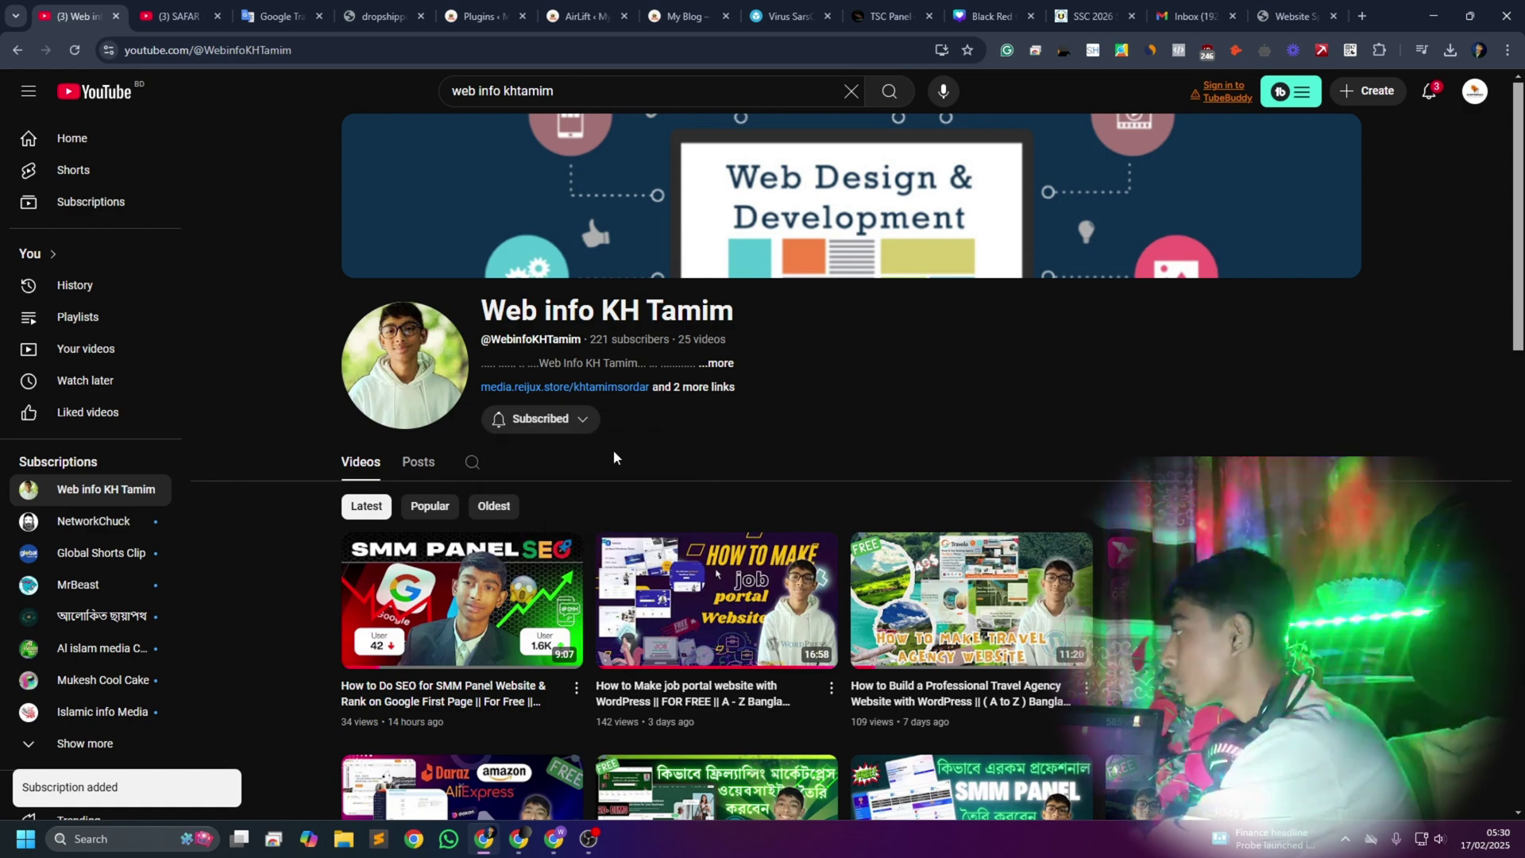